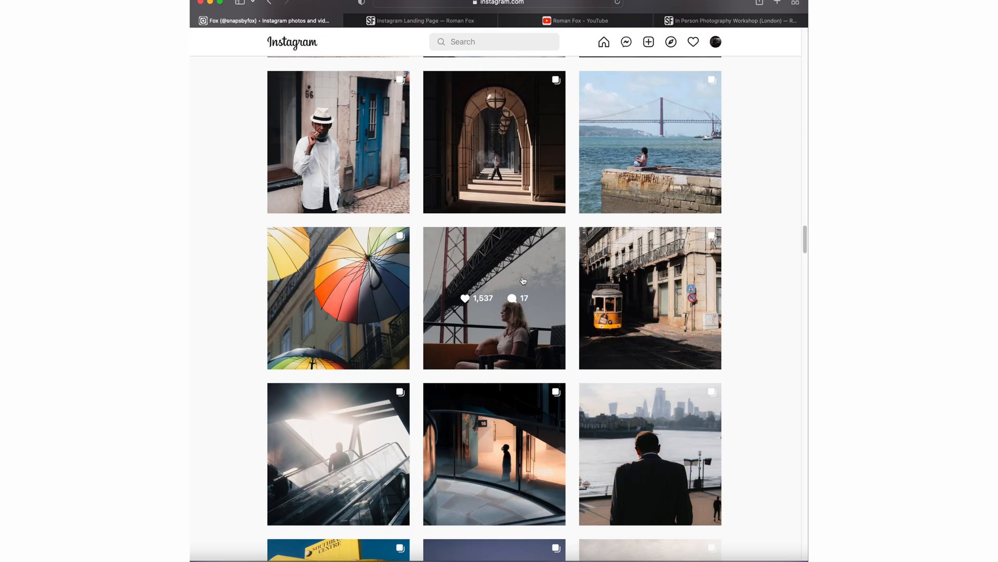
- Open the Instagram post of the woman seated beneath the red suspension bridge
{"action": "left_click", "coordinate": [523, 281]}
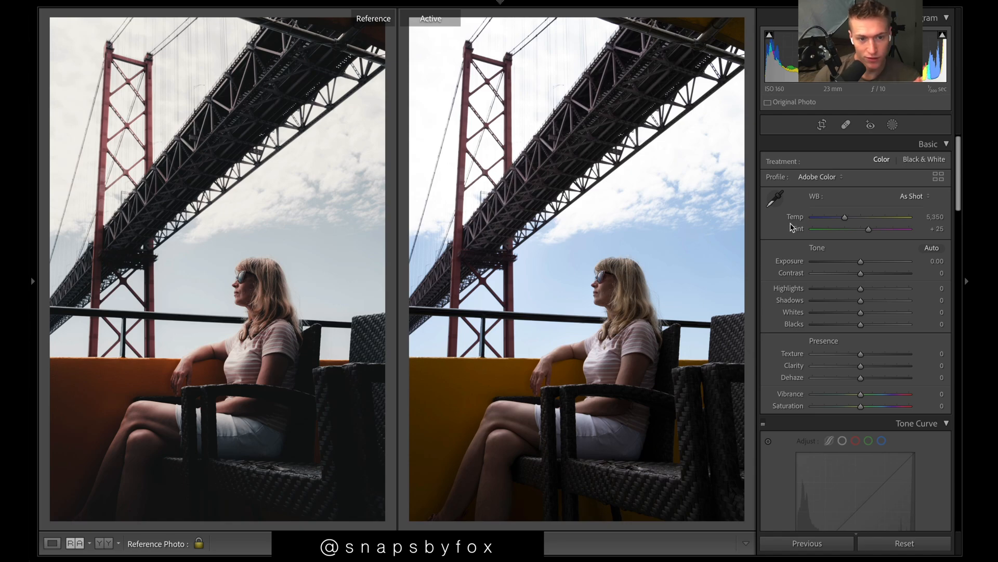
- In Lightroom Classic, set the active photo's white balance temperature to 5,500
{"action": "left_click", "coordinate": [938, 217]}
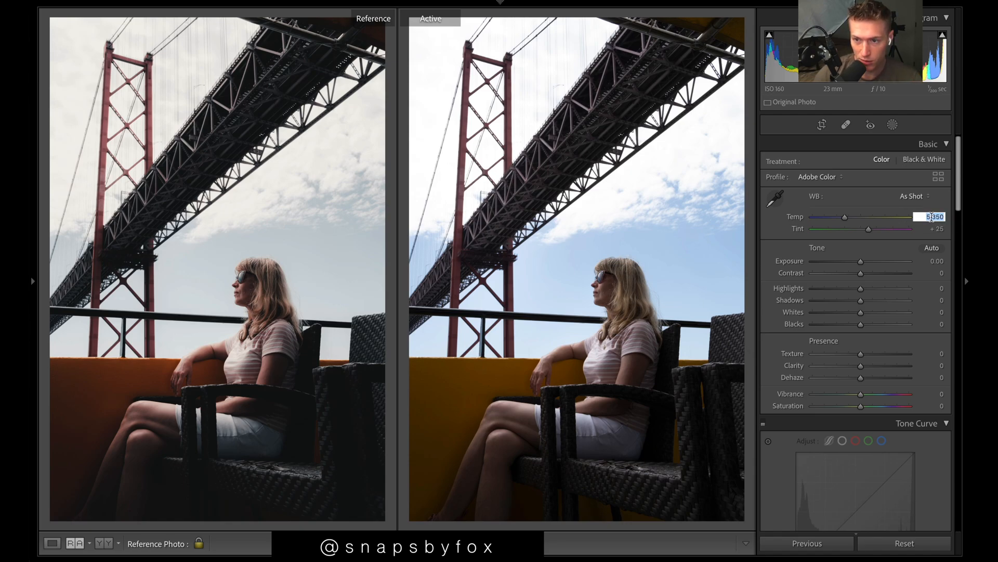
{"action": "type", "text": "5500"}
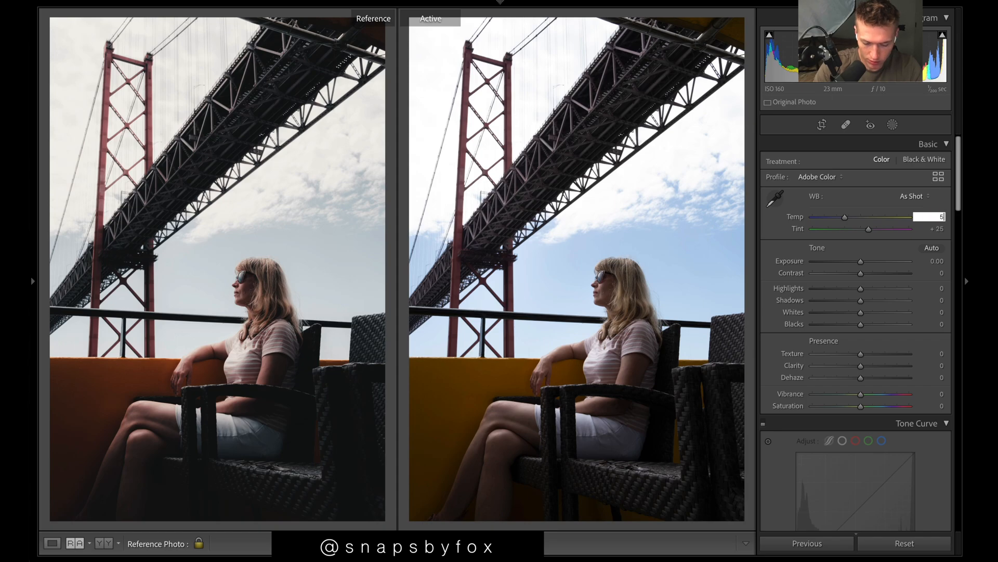
{"action": "key", "text": "Return"}
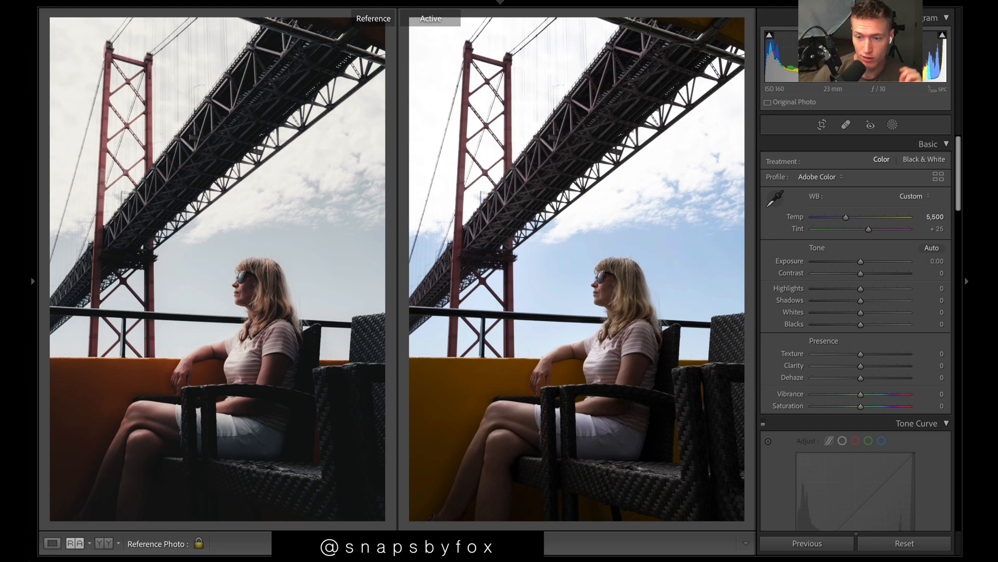
- Adjust the basic tone to Highlights −27, Shadows −12, Blacks −4 and Contrast +24
{"action": "left_click_drag", "start_coordinate": [843, 291], "coordinate": [786, 298]}
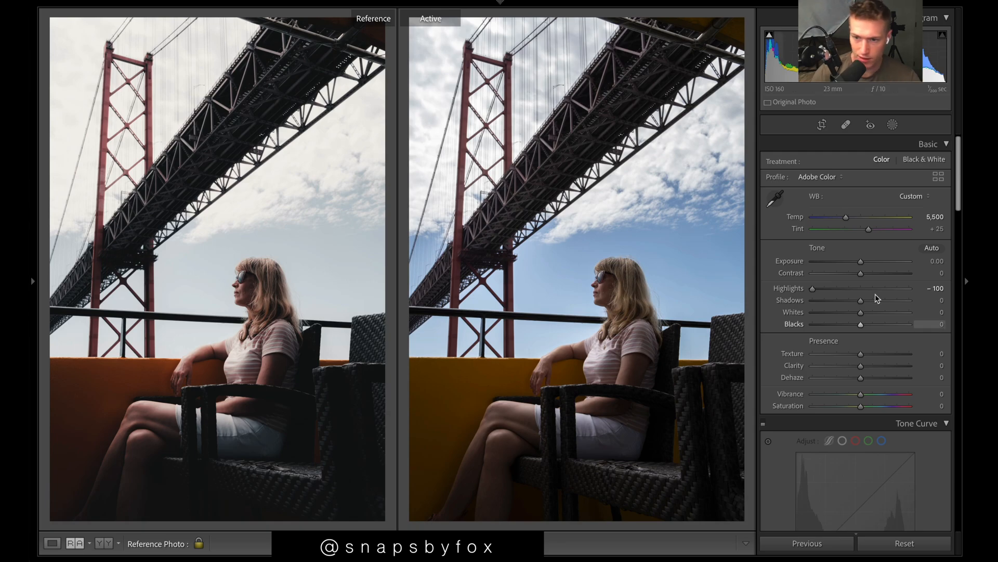
{"action": "left_click", "coordinate": [842, 289]}
{"action": "left_click_drag", "start_coordinate": [843, 292], "coordinate": [849, 291]}
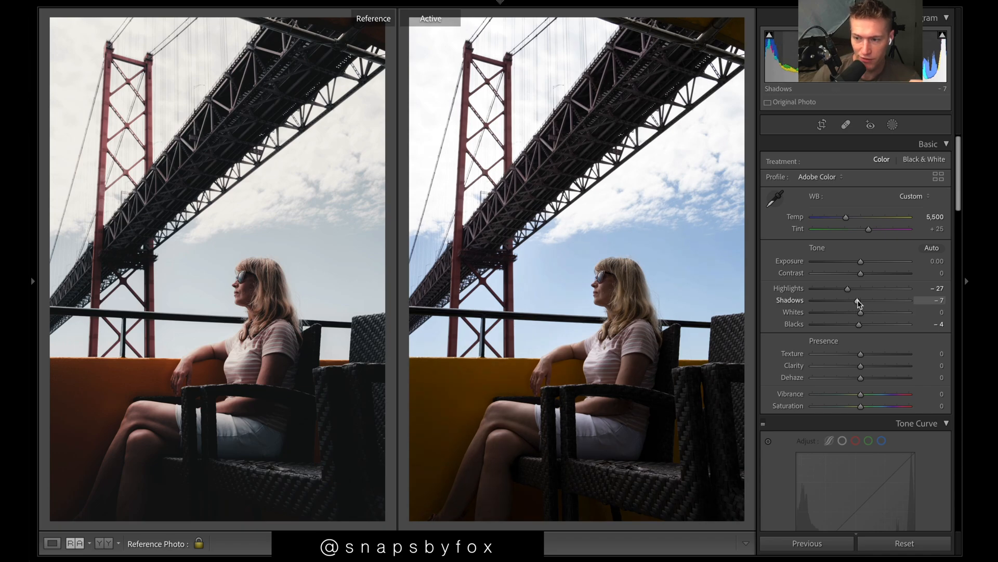
{"action": "left_click_drag", "start_coordinate": [858, 303], "coordinate": [873, 275]}
- Enable the tone curve, show its parametric regions, and compare the photo with and without the curve
{"action": "scroll", "coordinate": [884, 365], "scroll_direction": "down", "scroll_amount": 5}
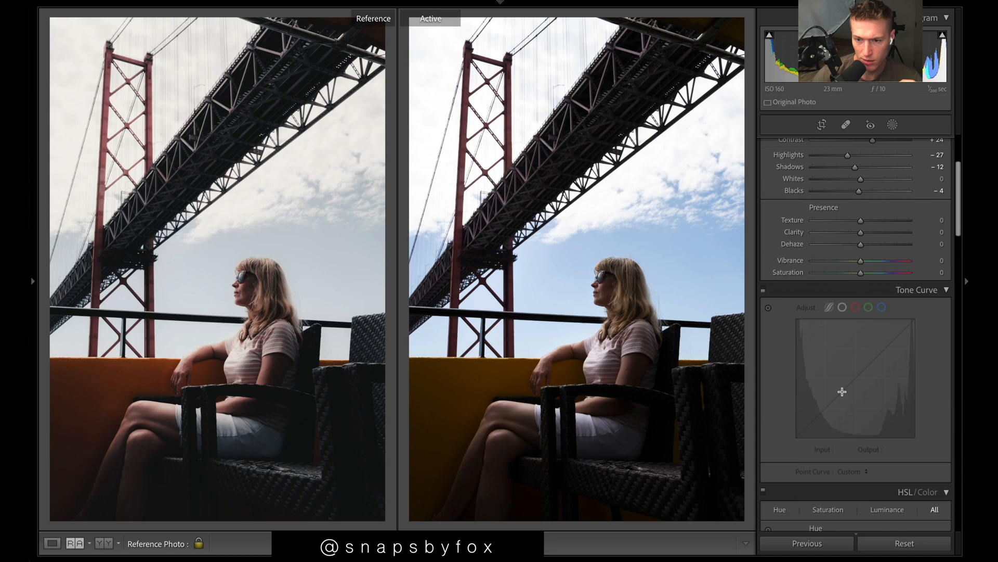
{"action": "left_click", "coordinate": [764, 291]}
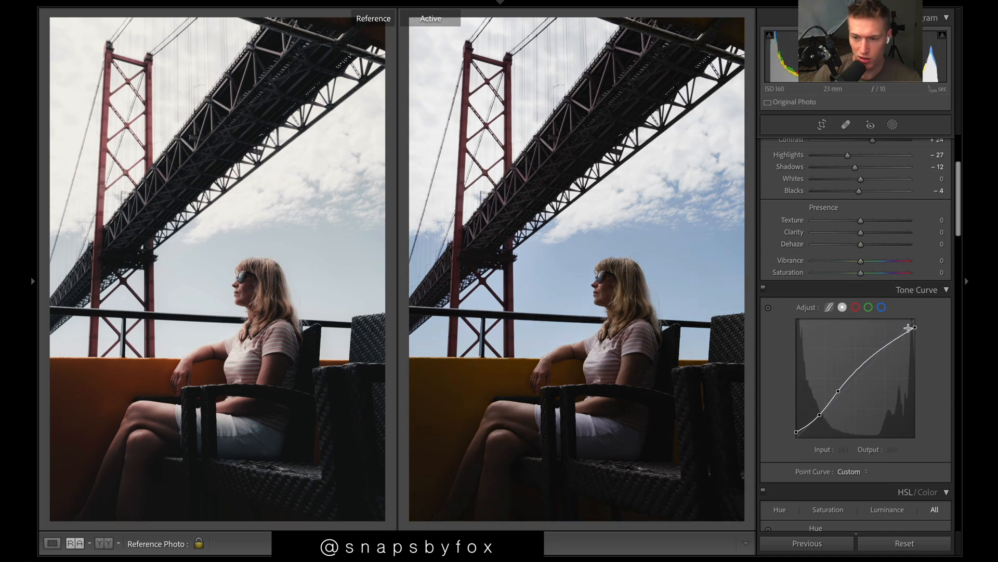
{"action": "left_click", "coordinate": [829, 306]}
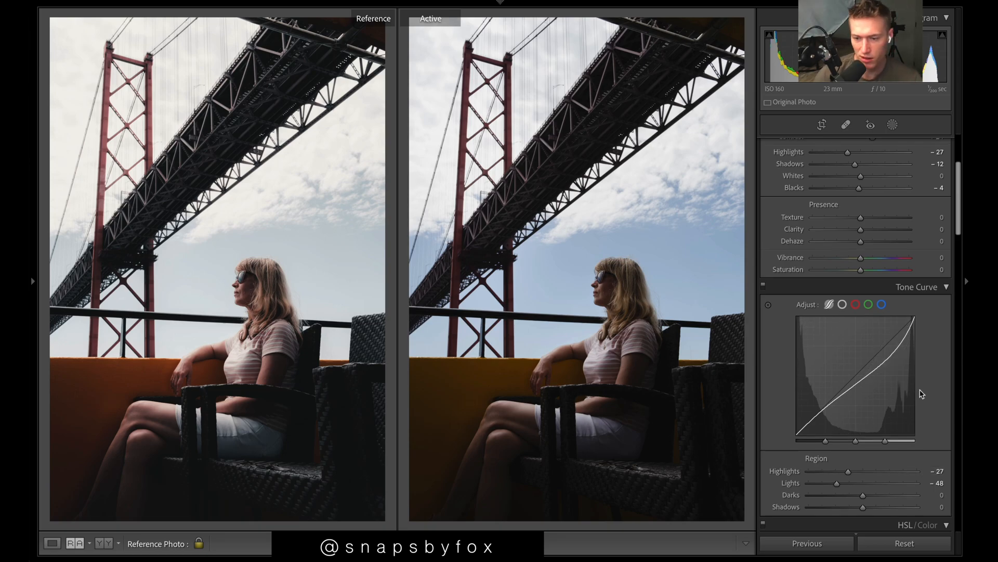
{"action": "scroll", "coordinate": [941, 330], "scroll_direction": "down", "scroll_amount": 1}
{"action": "left_click", "coordinate": [763, 248]}
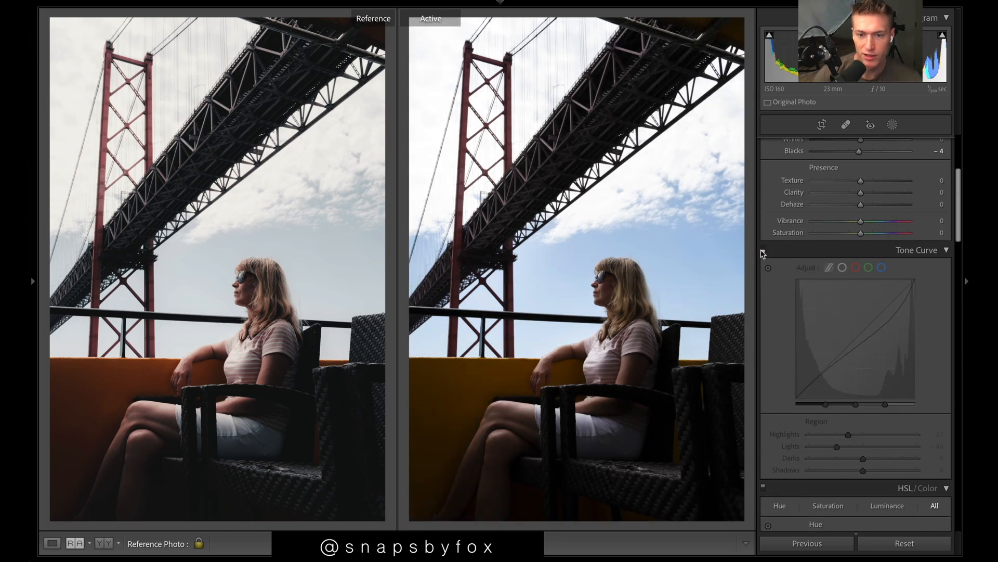
{"action": "left_click", "coordinate": [763, 248]}
{"action": "left_click", "coordinate": [763, 248]}
{"action": "left_click", "coordinate": [763, 248]}
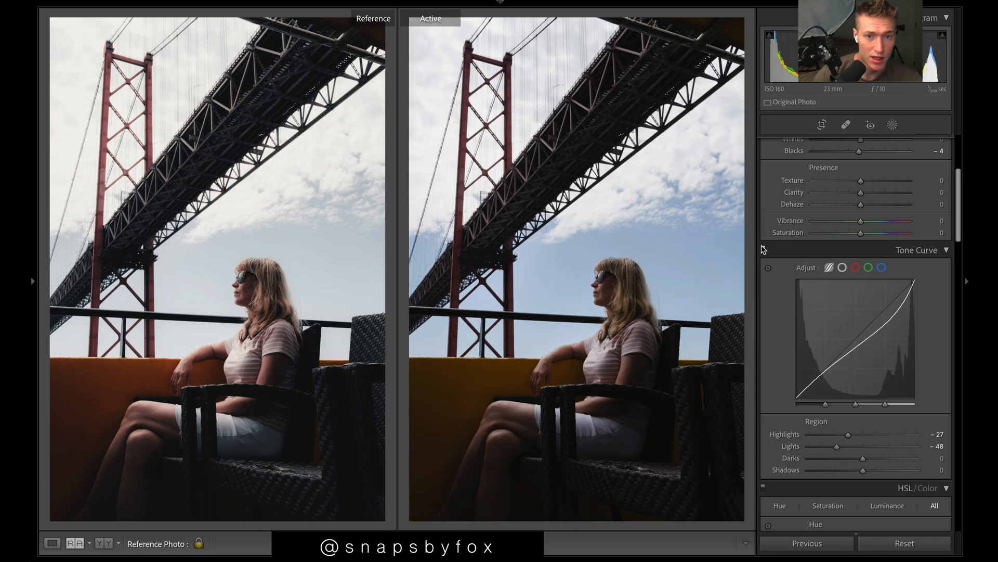
- Raise the photo's exposure to +0.75
{"action": "scroll", "coordinate": [929, 341], "scroll_direction": "up", "scroll_amount": 5}
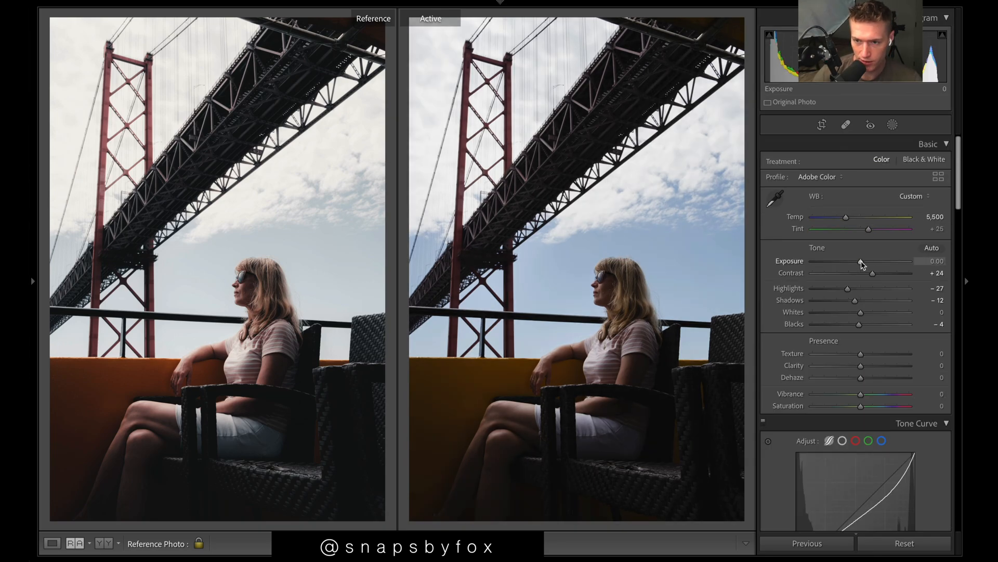
{"action": "left_click_drag", "start_coordinate": [860, 264], "coordinate": [868, 266]}
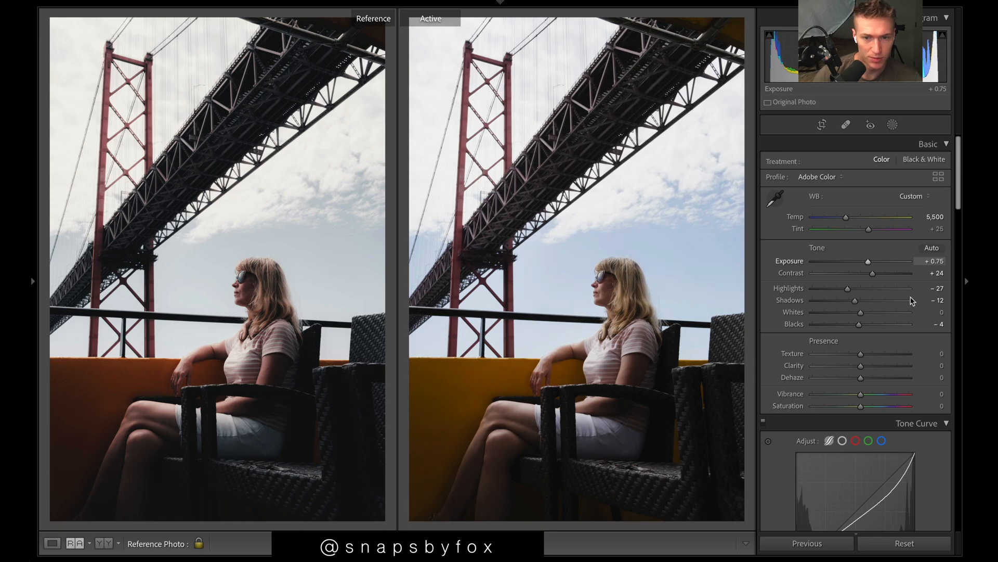
- Compare the brightened photo with the tone curve switched off and on again
{"action": "scroll", "coordinate": [910, 301], "scroll_direction": "down", "scroll_amount": 6}
{"action": "scroll", "coordinate": [762, 343], "scroll_direction": "up", "scroll_amount": 2}
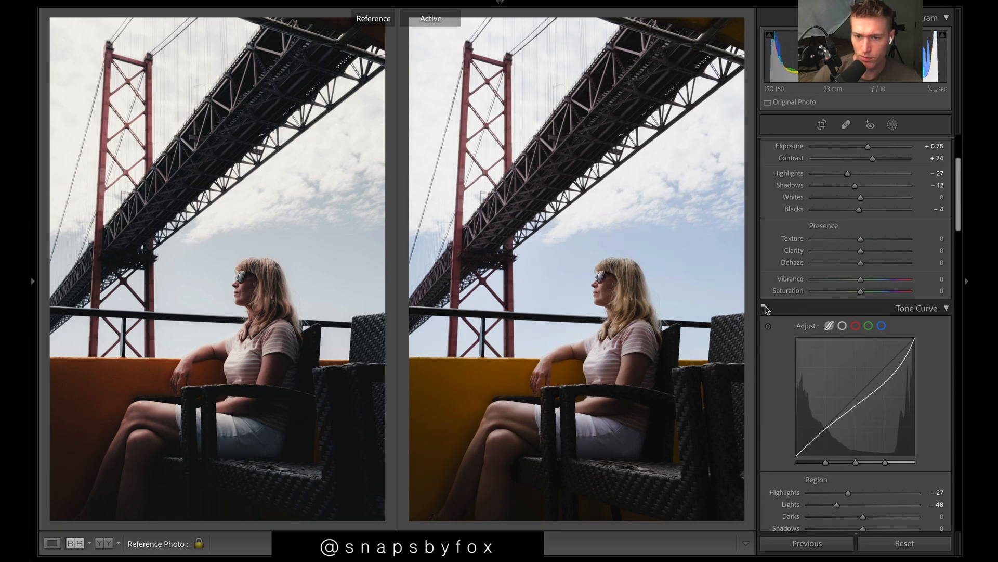
{"action": "left_click", "coordinate": [765, 308]}
{"action": "left_click", "coordinate": [764, 308]}
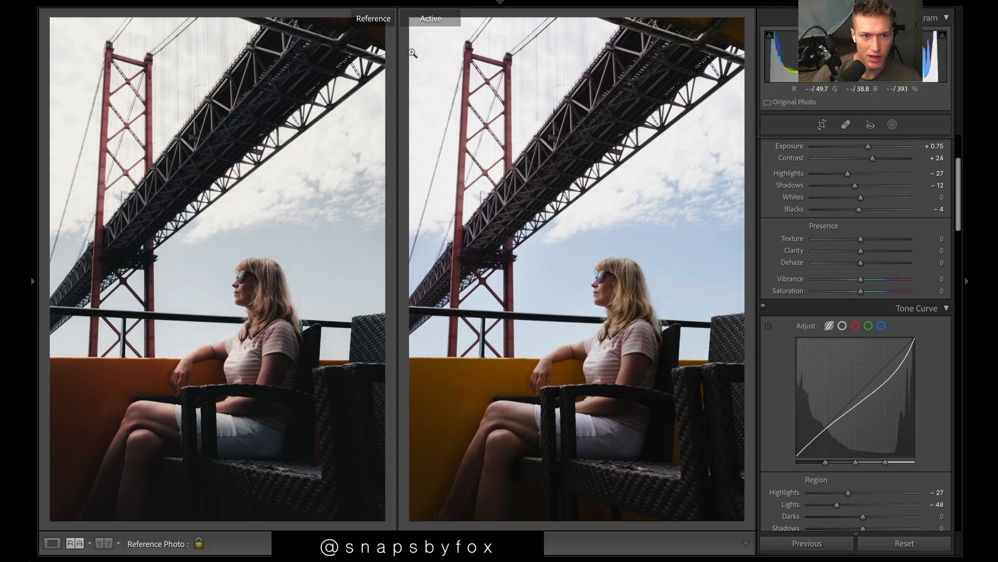
- On the point curve, place the white end at output 237, the black end at output 12, and the midtone point at input 90, output 100
{"action": "left_click", "coordinate": [842, 325]}
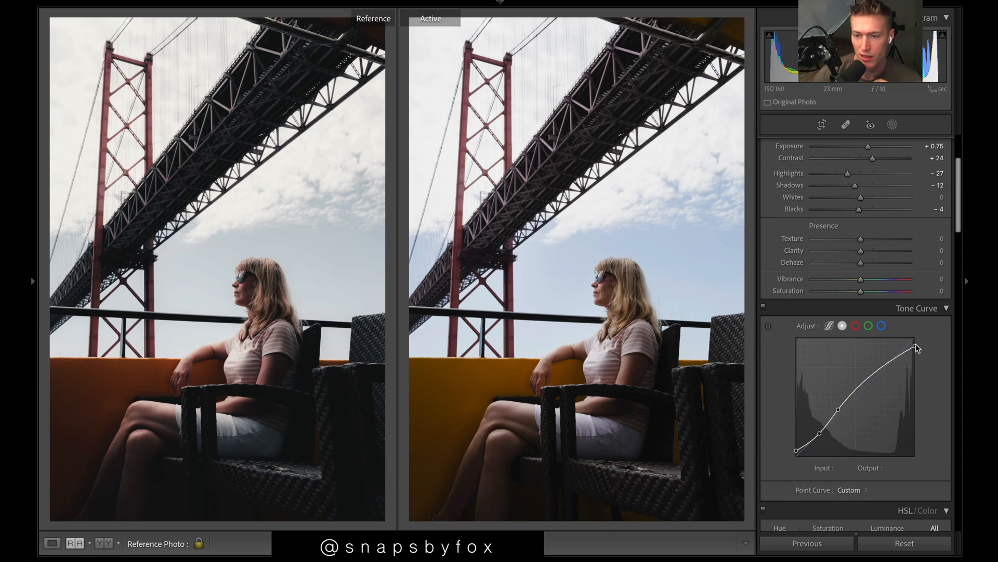
{"action": "mouse_move", "coordinate": [917, 347]}
{"action": "left_mouse_down"}
{"action": "mouse_move", "coordinate": [918, 339]}
{"action": "mouse_move", "coordinate": [915, 389]}
{"action": "mouse_move", "coordinate": [915, 346]}
{"action": "left_mouse_up"}
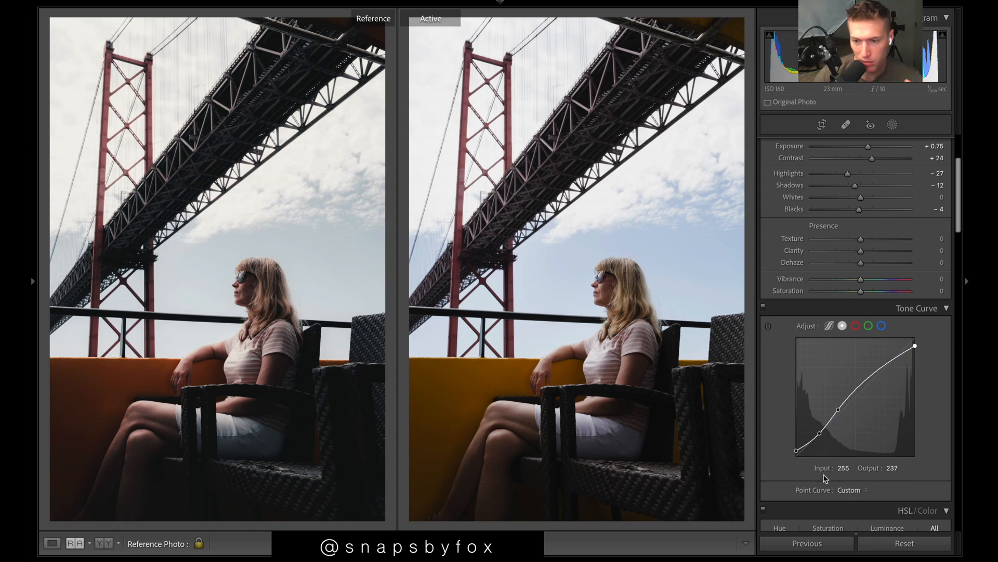
{"action": "mouse_move", "coordinate": [795, 452]}
{"action": "left_mouse_down"}
{"action": "mouse_move", "coordinate": [796, 440]}
{"action": "mouse_move", "coordinate": [796, 451]}
{"action": "left_mouse_up"}
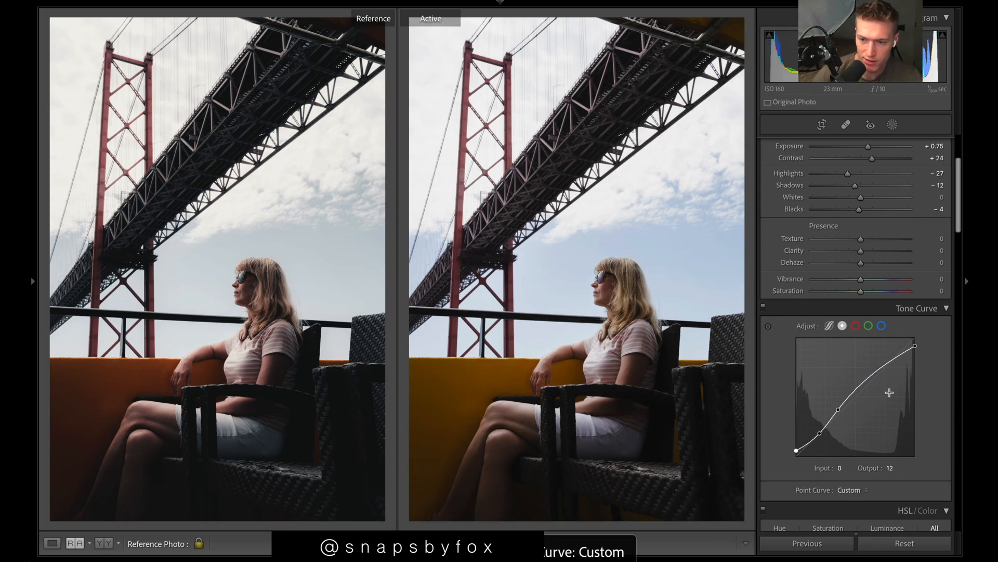
{"action": "left_click_drag", "start_coordinate": [835, 406], "coordinate": [838, 409]}
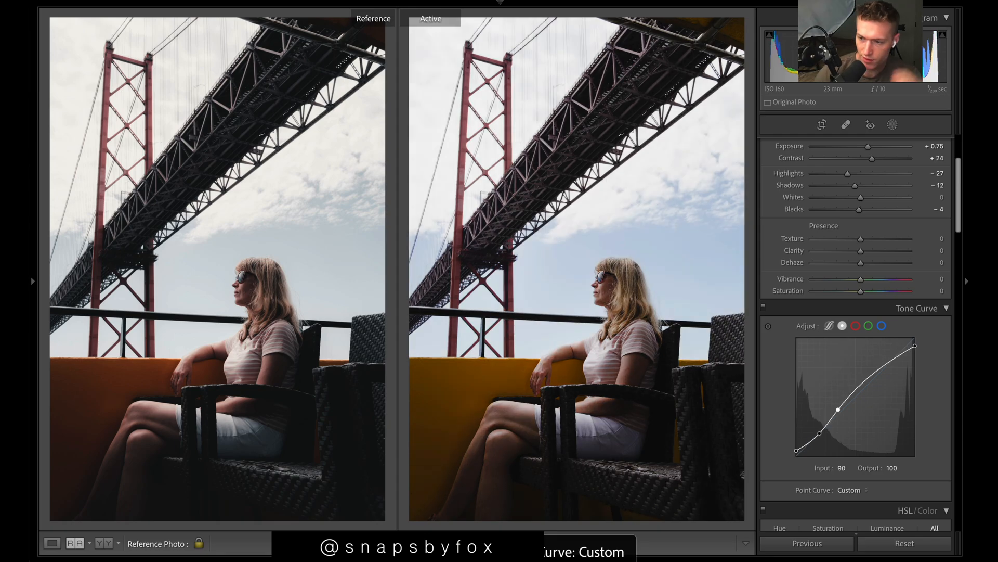
- Check the red, green and blue channel curves and return to the main point curve
{"action": "left_click", "coordinate": [856, 325]}
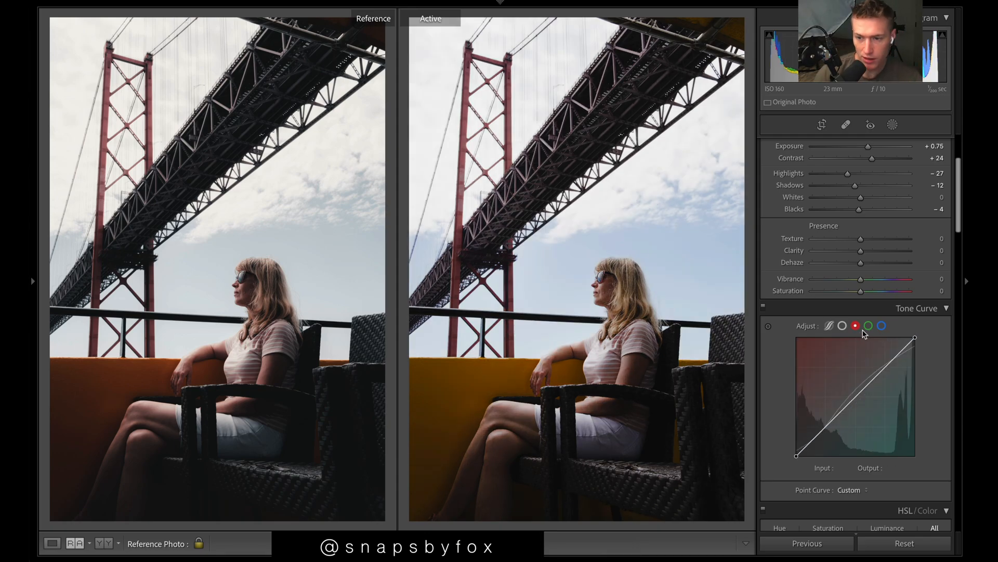
{"action": "left_click", "coordinate": [869, 326]}
{"action": "left_click", "coordinate": [882, 326]}
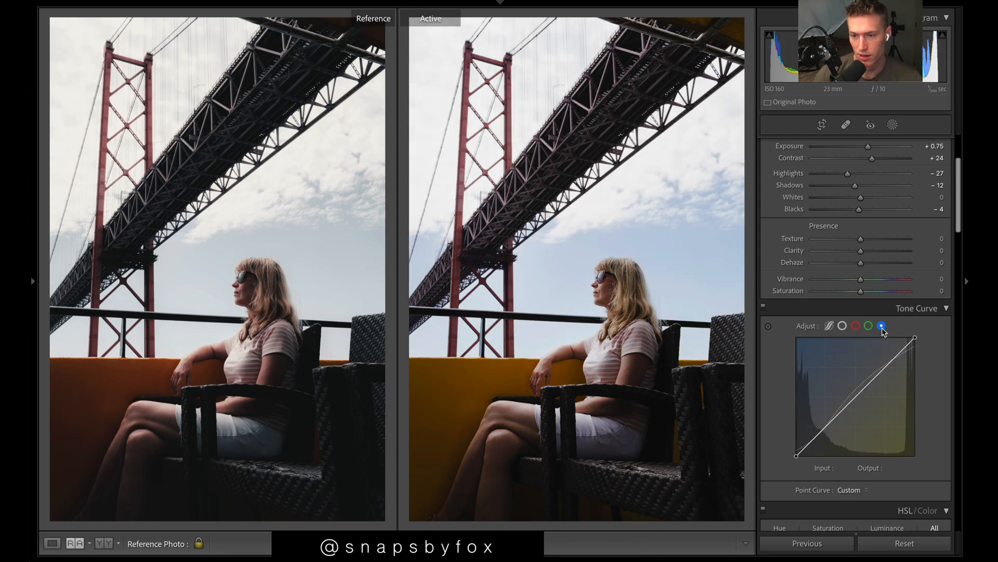
{"action": "left_click", "coordinate": [855, 326]}
{"action": "left_click", "coordinate": [842, 326]}
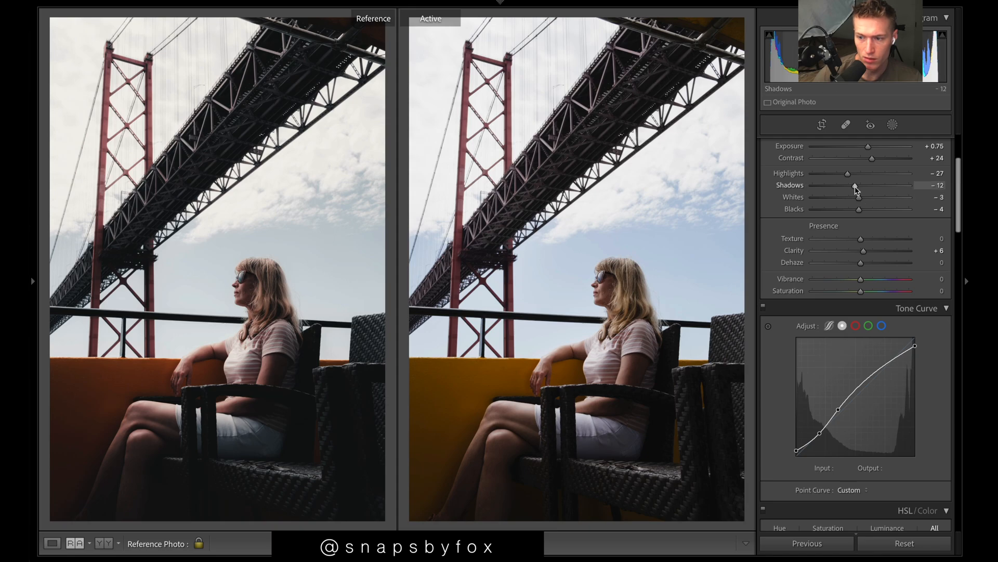
- Set Whites to −3, Clarity to +6 and Shadows to −30
{"action": "left_click_drag", "start_coordinate": [855, 187], "coordinate": [846, 189]}
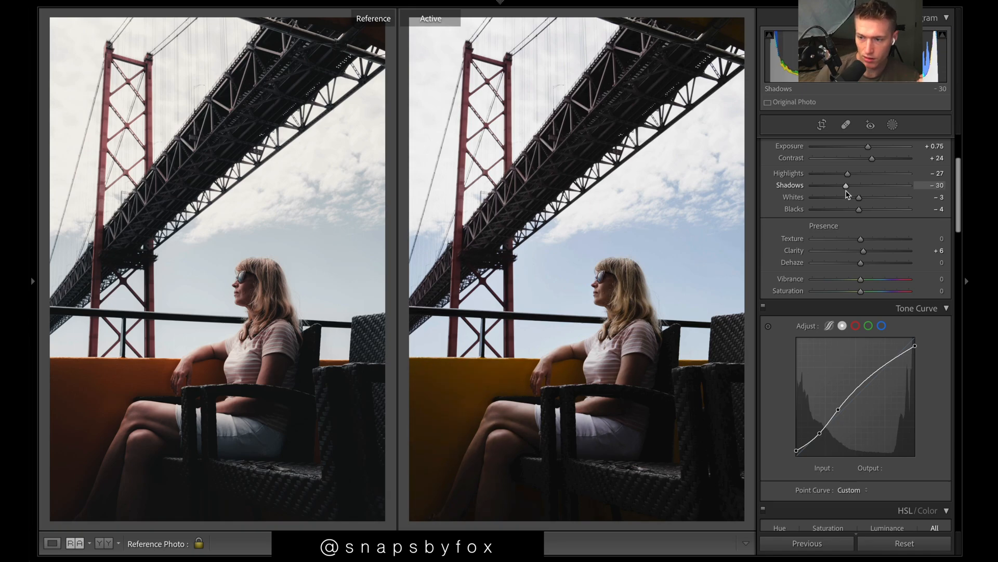
- Color grade the shadows with a blue tint at hue 199 and the highlights with hue 82 at saturation 19
{"action": "left_click_drag", "start_coordinate": [960, 197], "coordinate": [962, 265]}
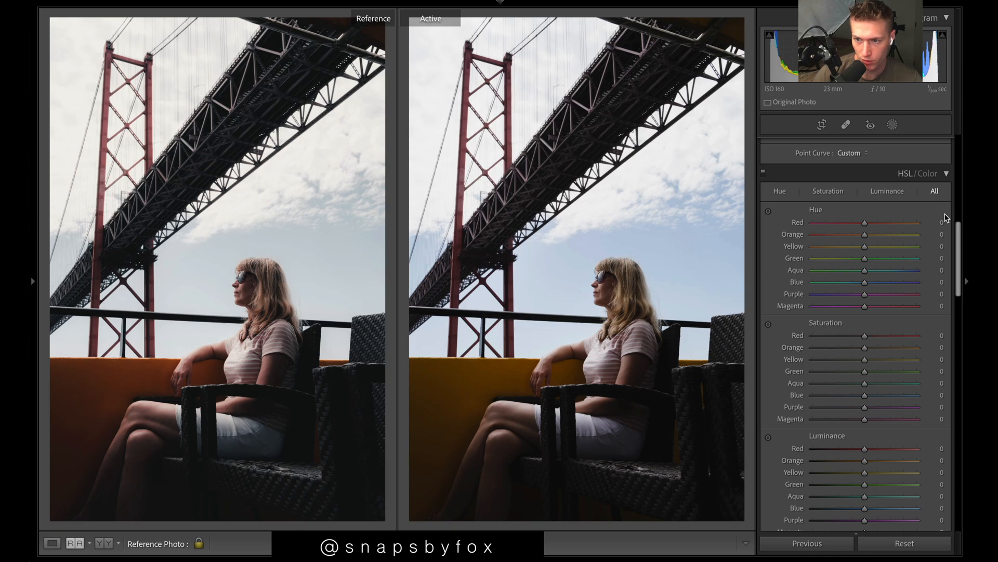
{"action": "left_click_drag", "start_coordinate": [960, 273], "coordinate": [962, 310]}
{"action": "left_click", "coordinate": [882, 230]}
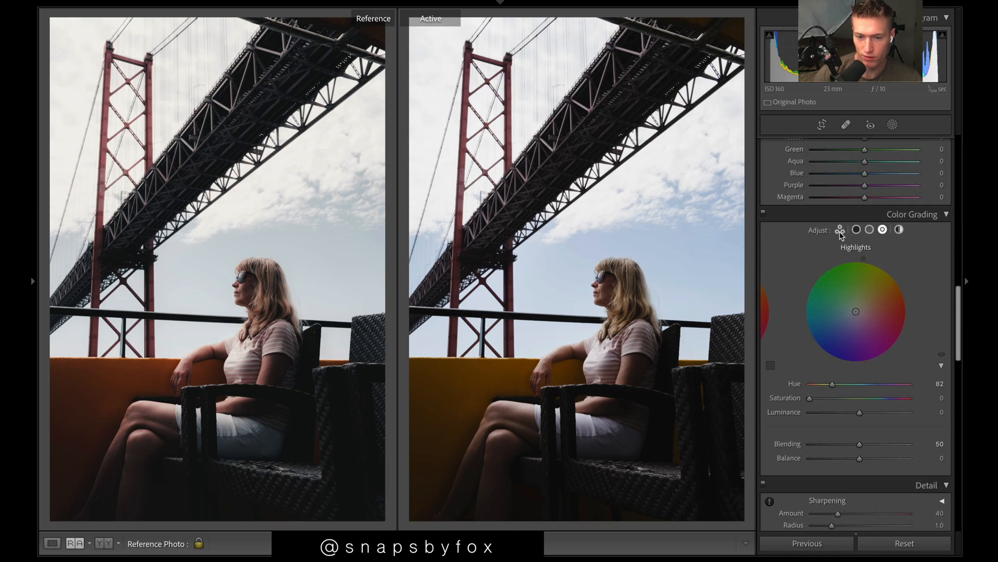
{"action": "left_click", "coordinate": [857, 230]}
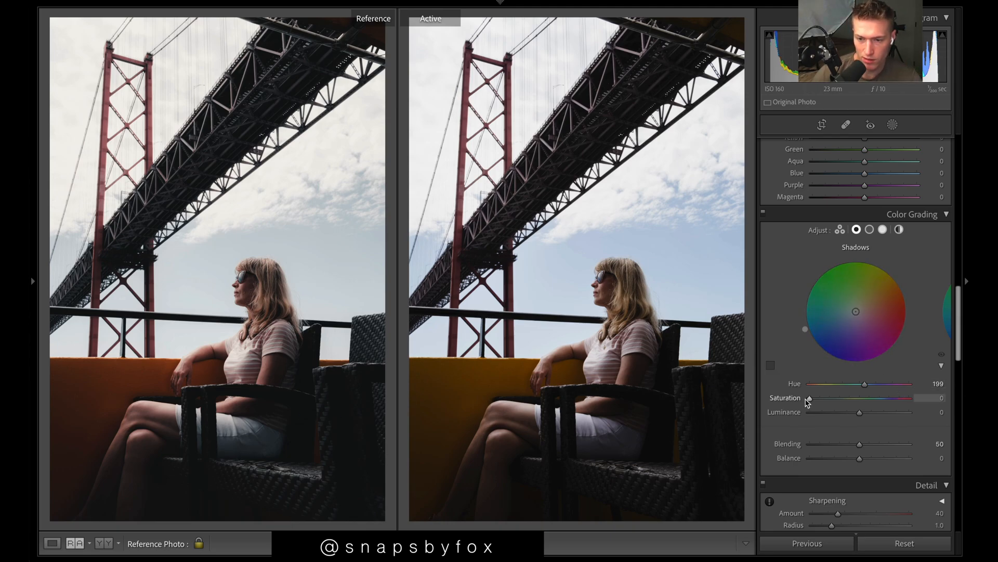
{"action": "left_click_drag", "start_coordinate": [808, 402], "coordinate": [824, 400]}
{"action": "left_click", "coordinate": [883, 229]}
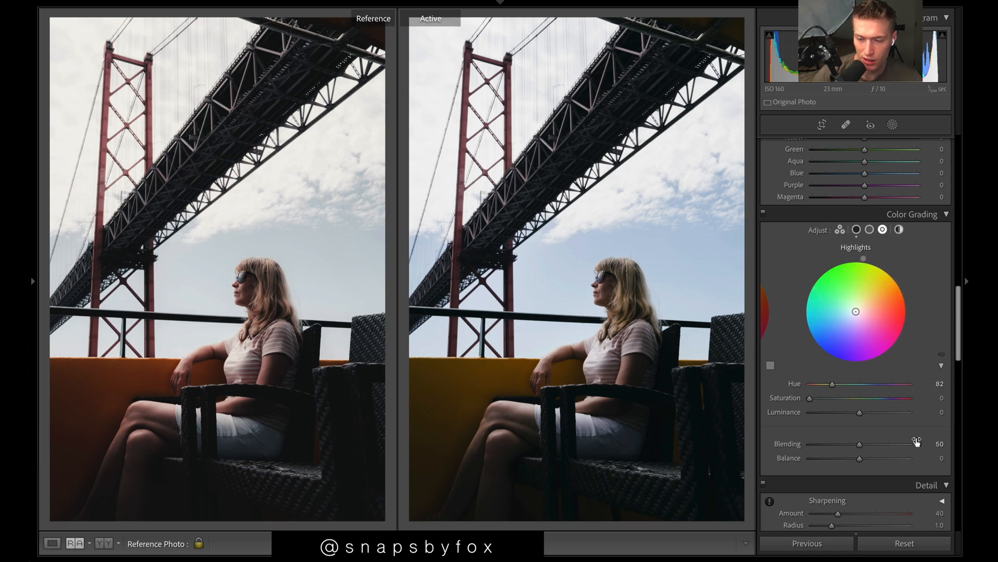
{"action": "left_click_drag", "start_coordinate": [810, 398], "coordinate": [831, 402]}
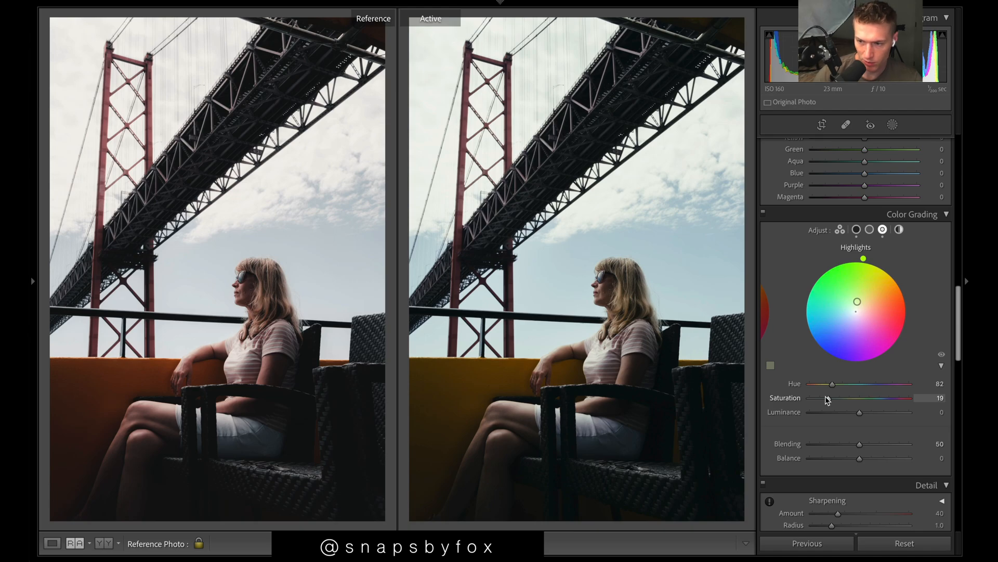
- Shift the orange hue to −43 and the yellow hue to −21 in the HSL adjustments
{"action": "scroll", "coordinate": [928, 242], "scroll_direction": "up", "scroll_amount": 5}
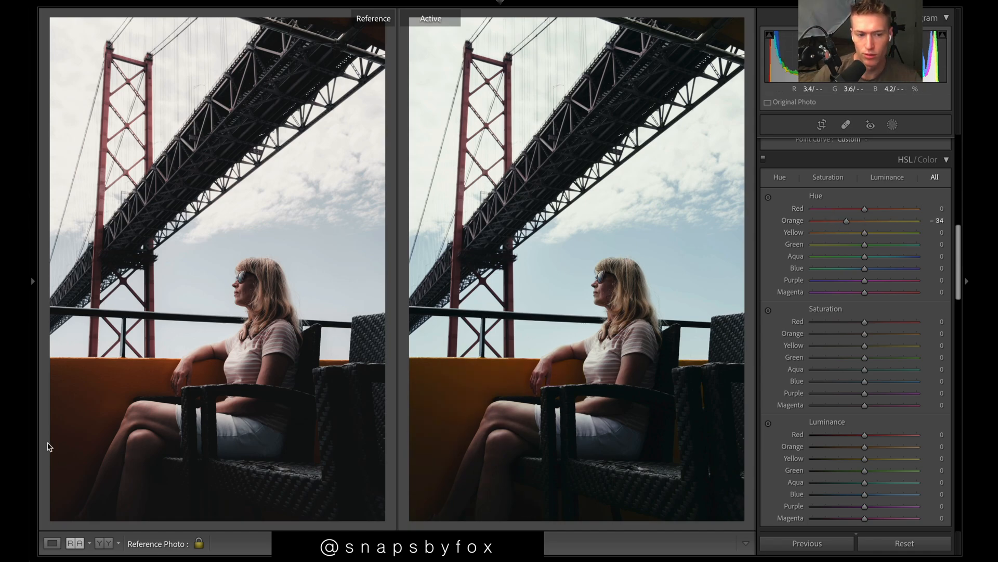
{"action": "mouse_move", "coordinate": [847, 220]}
{"action": "left_mouse_down"}
{"action": "mouse_move", "coordinate": [811, 222]}
{"action": "mouse_move", "coordinate": [842, 234]}
{"action": "left_mouse_up"}
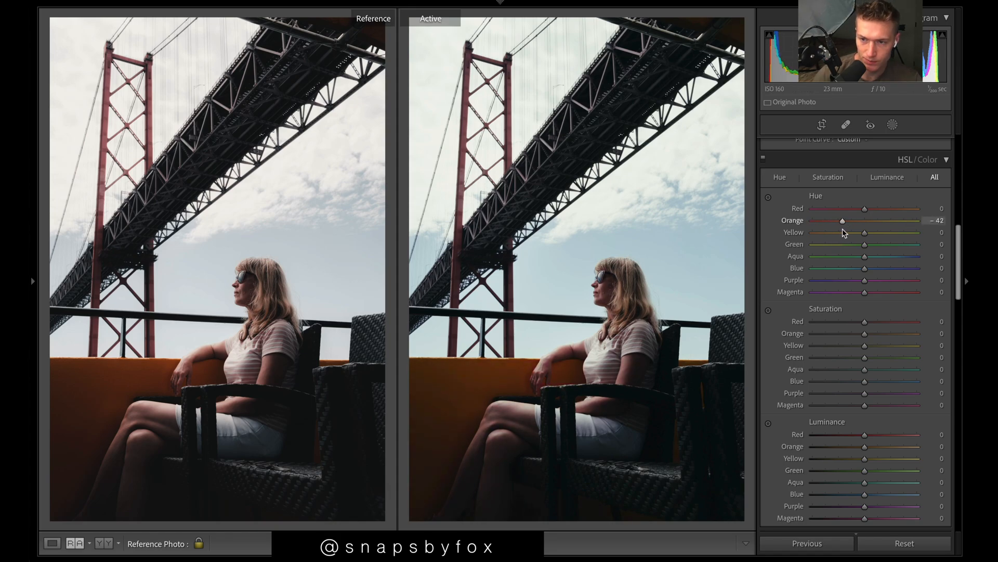
{"action": "left_click_drag", "start_coordinate": [812, 233], "coordinate": [917, 232]}
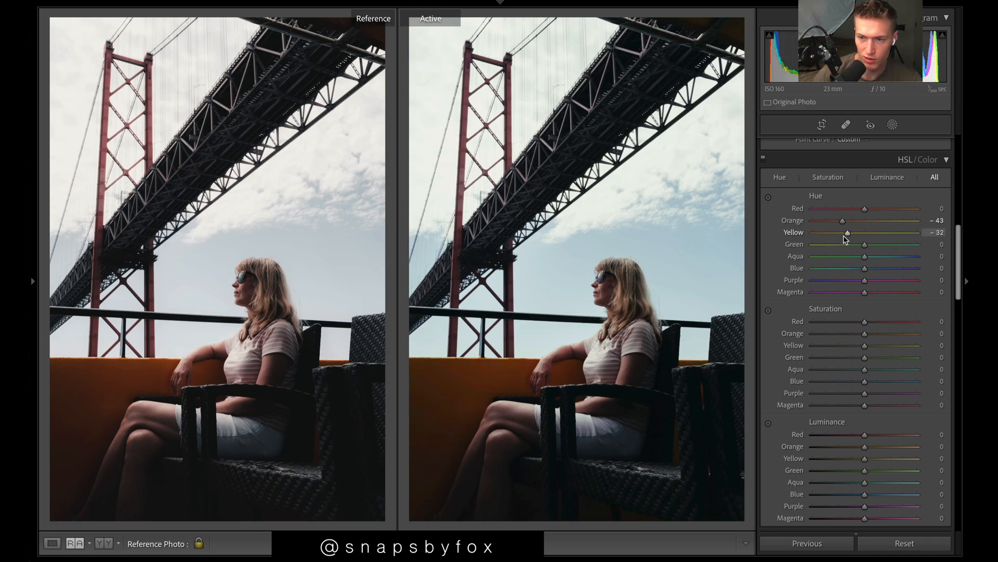
{"action": "left_click", "coordinate": [850, 232]}
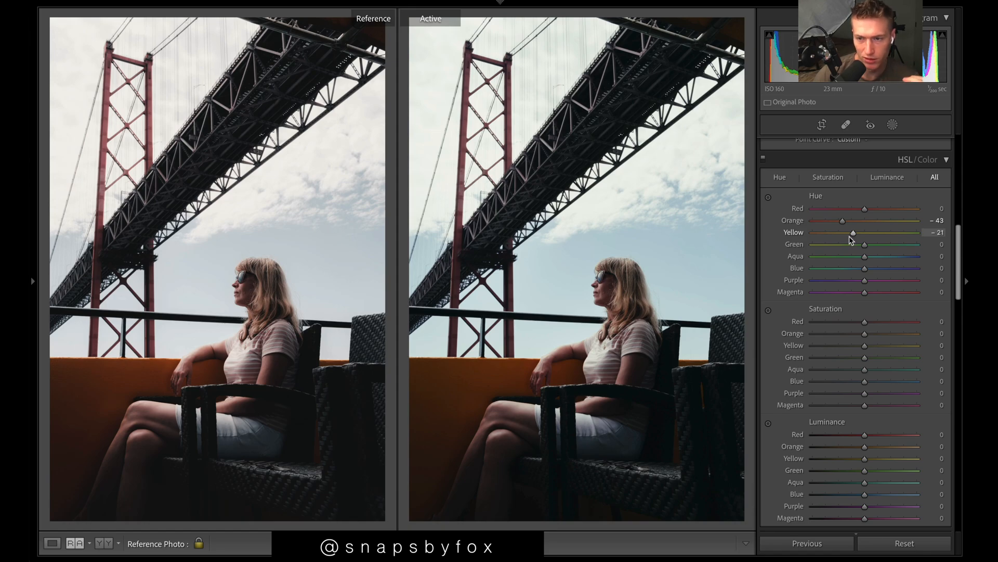
- Shift the red hue to −8 and the blue hue to −7
{"action": "left_click_drag", "start_coordinate": [864, 209], "coordinate": [860, 210]}
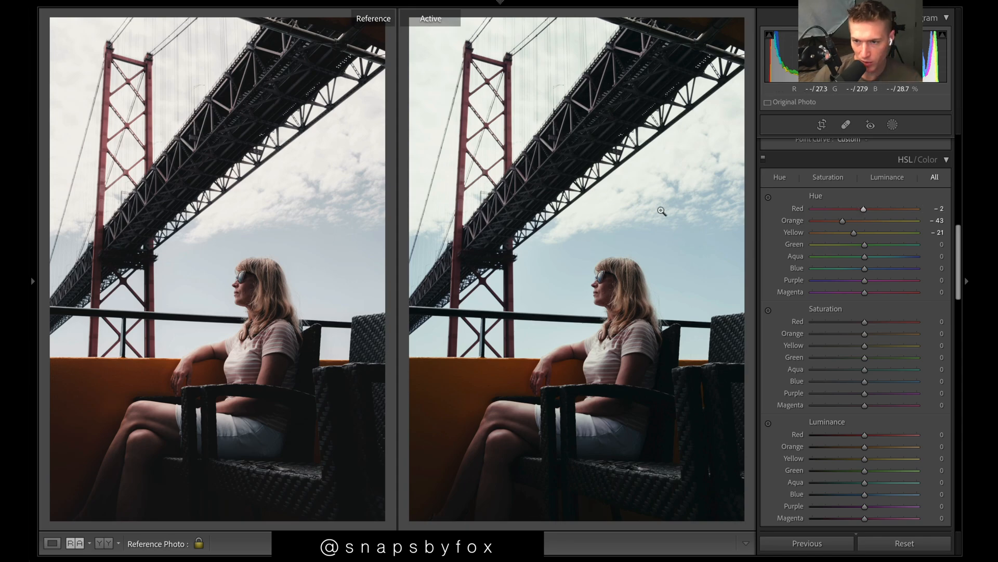
{"action": "left_click", "coordinate": [860, 209]}
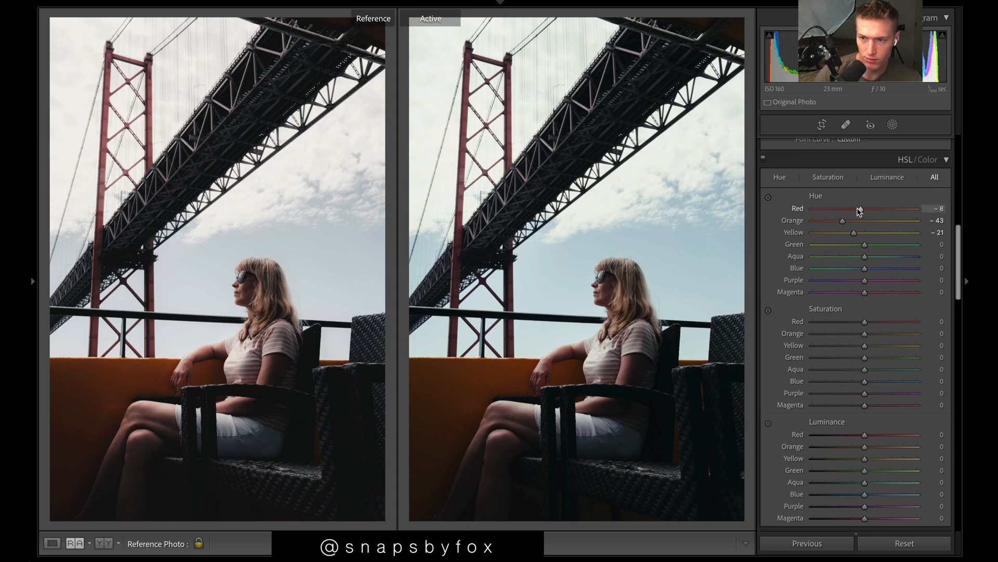
{"action": "left_click_drag", "start_coordinate": [864, 269], "coordinate": [861, 274]}
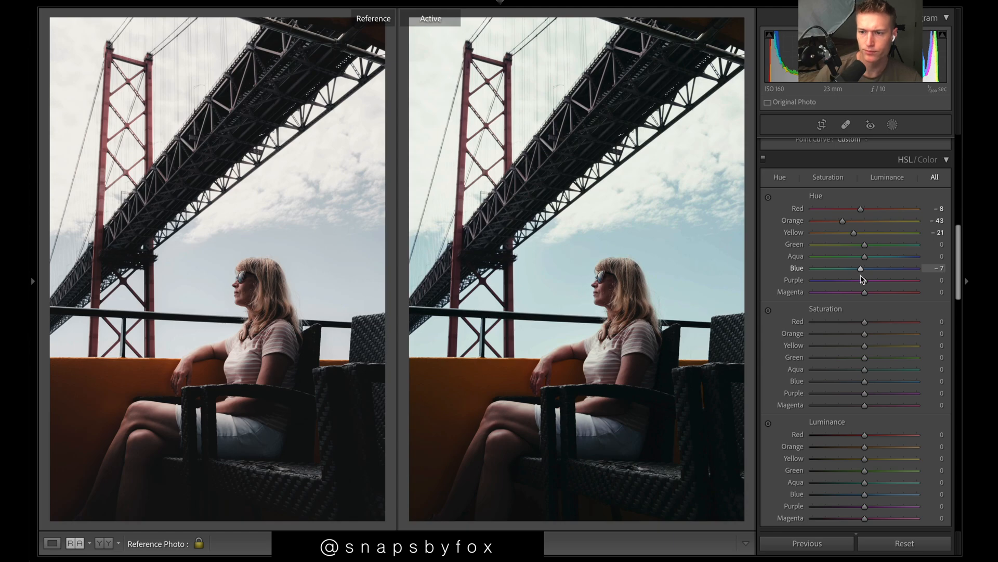
- Set the HSL saturation to −20 for blue, −19 for orange and +12 for yellow
{"action": "scroll", "coordinate": [876, 419], "scroll_direction": "down", "scroll_amount": 1}
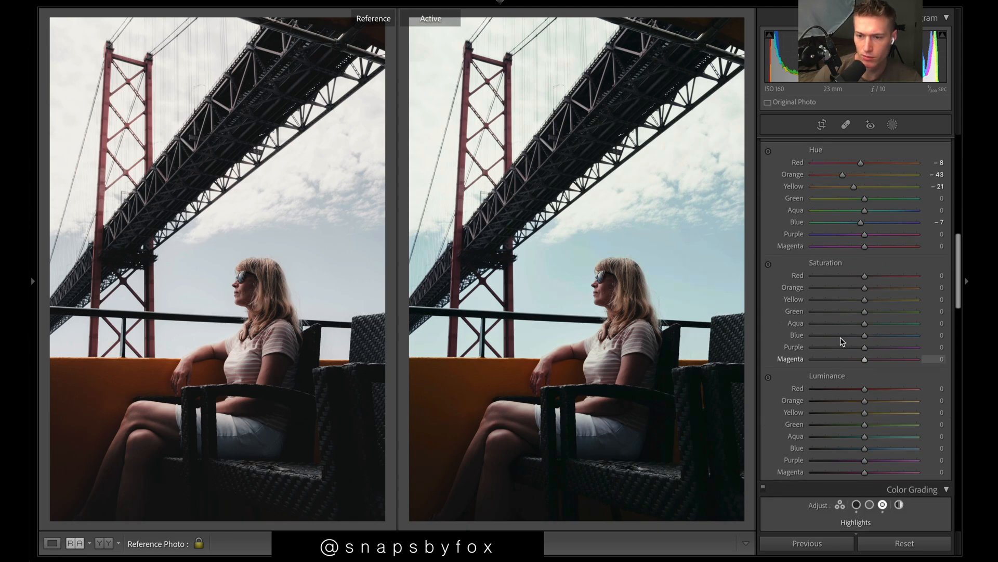
{"action": "left_click", "coordinate": [854, 335]}
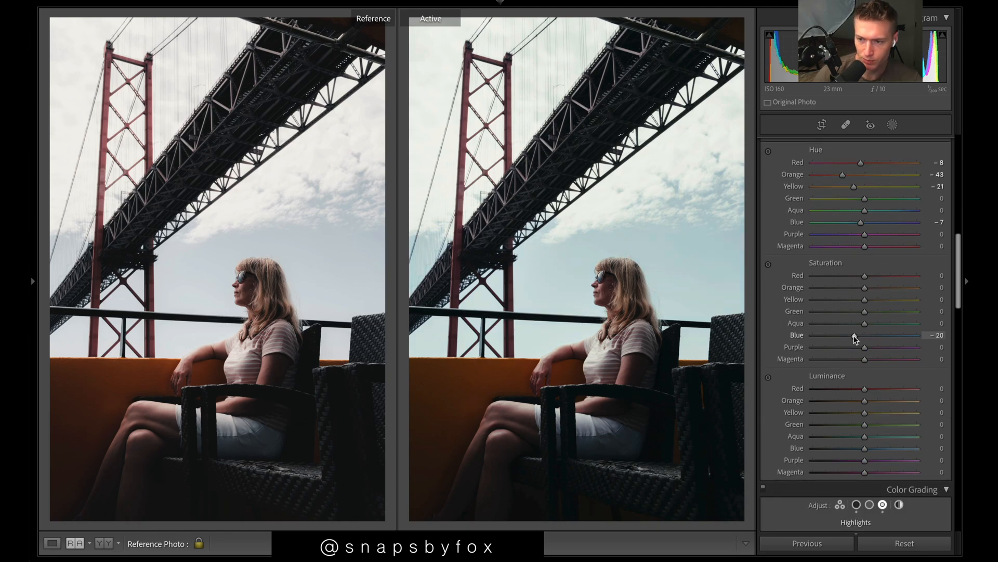
{"action": "left_click", "coordinate": [850, 287]}
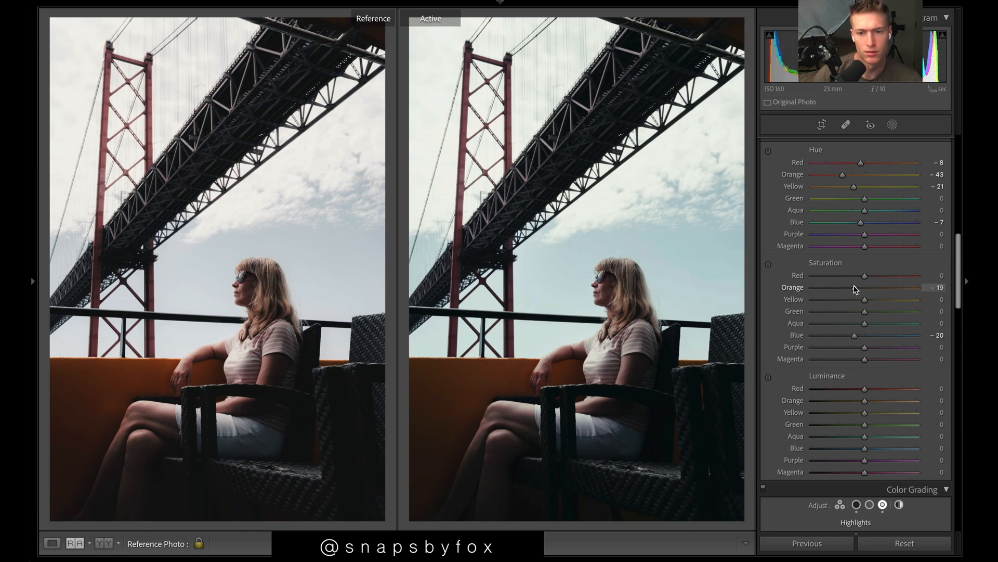
{"action": "mouse_move", "coordinate": [865, 300]}
{"action": "left_mouse_down"}
{"action": "mouse_move", "coordinate": [908, 309]}
{"action": "mouse_move", "coordinate": [869, 311]}
{"action": "left_mouse_up"}
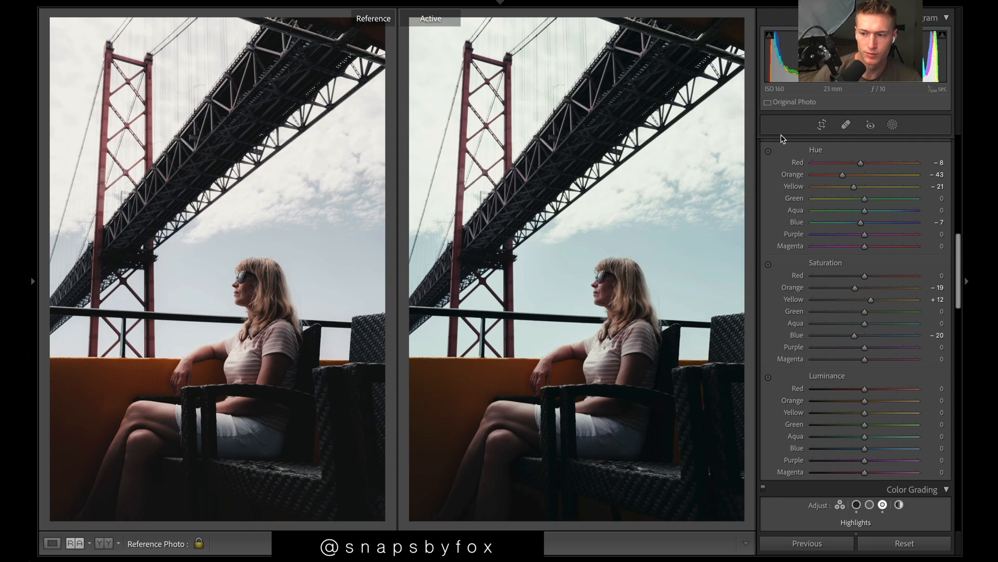
- Raise the red luminance to +100 and set the yellow saturation to +11
{"action": "left_click_drag", "start_coordinate": [865, 389], "coordinate": [917, 389]}
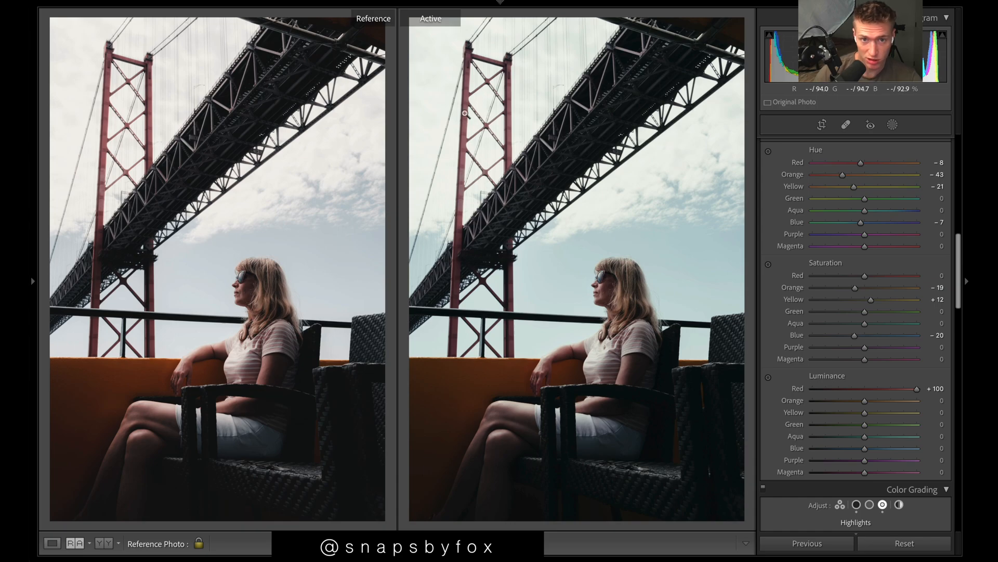
{"action": "mouse_move", "coordinate": [917, 389]}
{"action": "left_mouse_down"}
{"action": "mouse_move", "coordinate": [616, 422]}
{"action": "mouse_move", "coordinate": [917, 389]}
{"action": "left_mouse_up"}
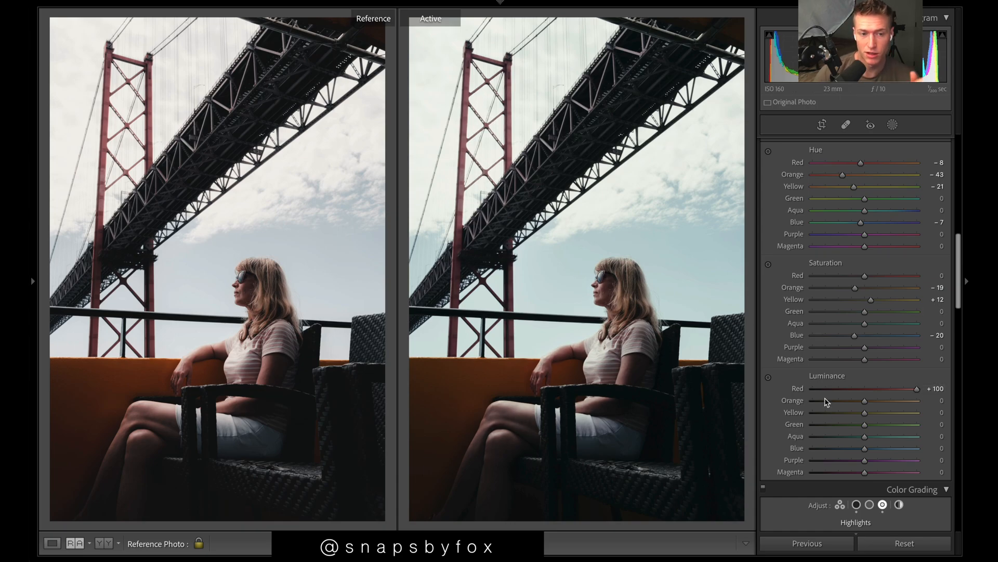
{"action": "scroll", "coordinate": [872, 421], "scroll_direction": "up", "scroll_amount": 3}
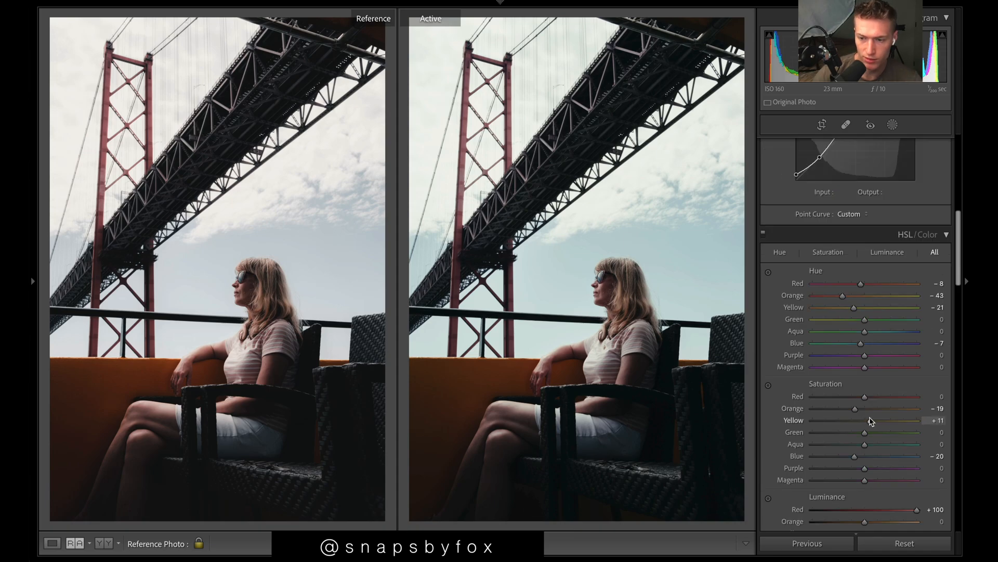
{"action": "scroll", "coordinate": [873, 455], "scroll_direction": "up", "scroll_amount": 1}
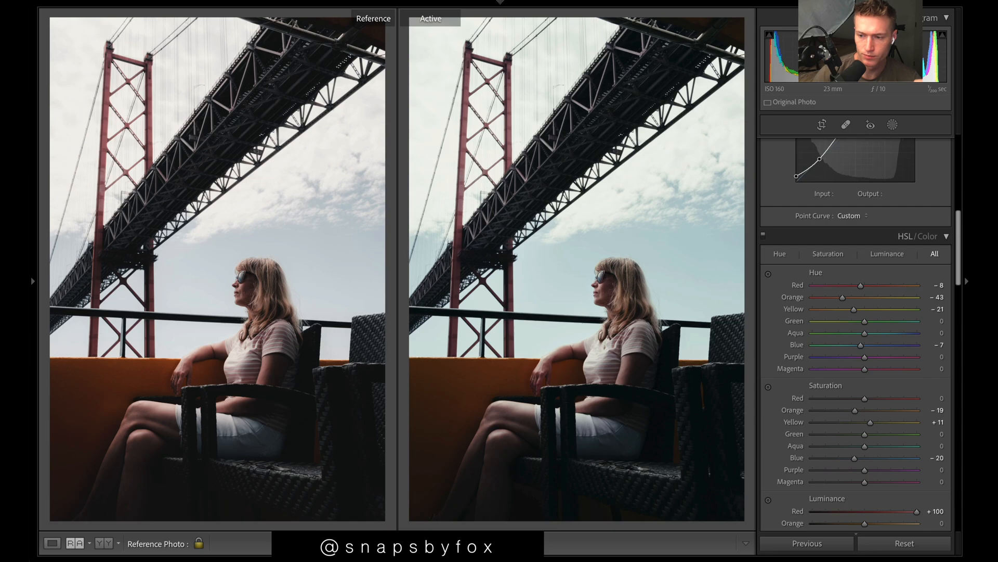
- Sharpen the photo with an amount of 77 and masking of 63
{"action": "scroll", "coordinate": [893, 348], "scroll_direction": "down", "scroll_amount": 15}
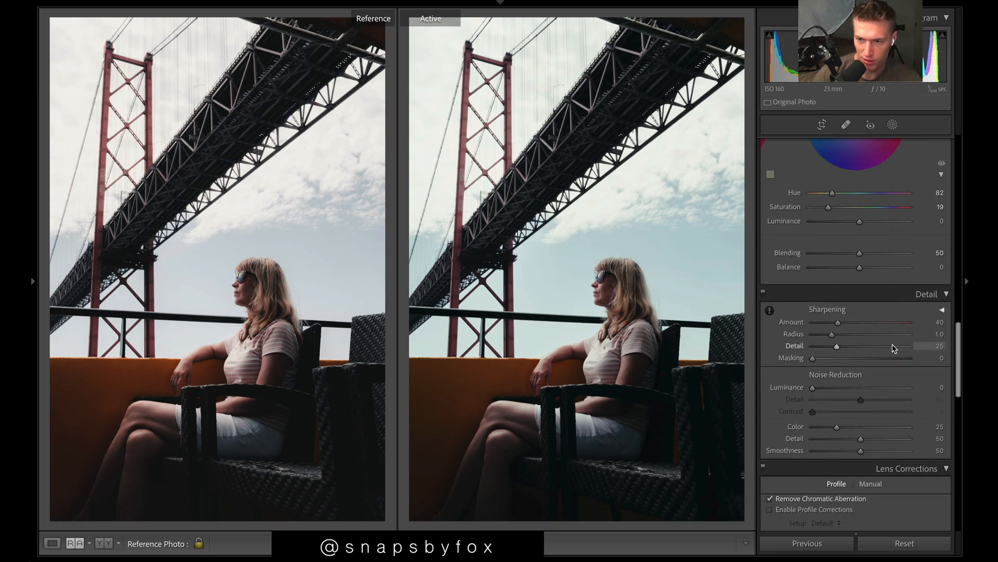
{"action": "left_click", "coordinate": [862, 322]}
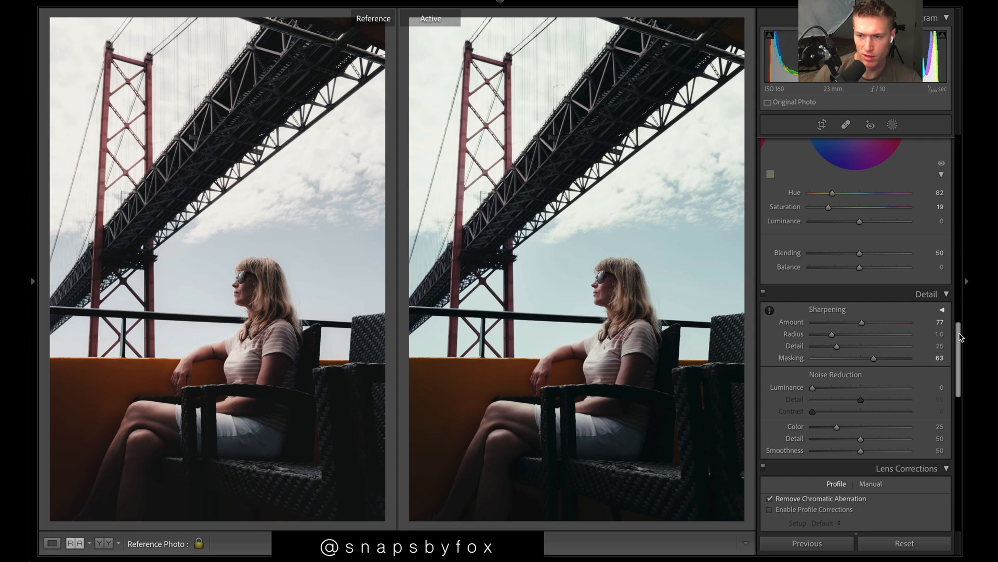
- Warm the highlights' color grade by setting their hue to 46, with saturation at 19
{"action": "scroll", "coordinate": [961, 337], "scroll_direction": "up", "scroll_amount": 10}
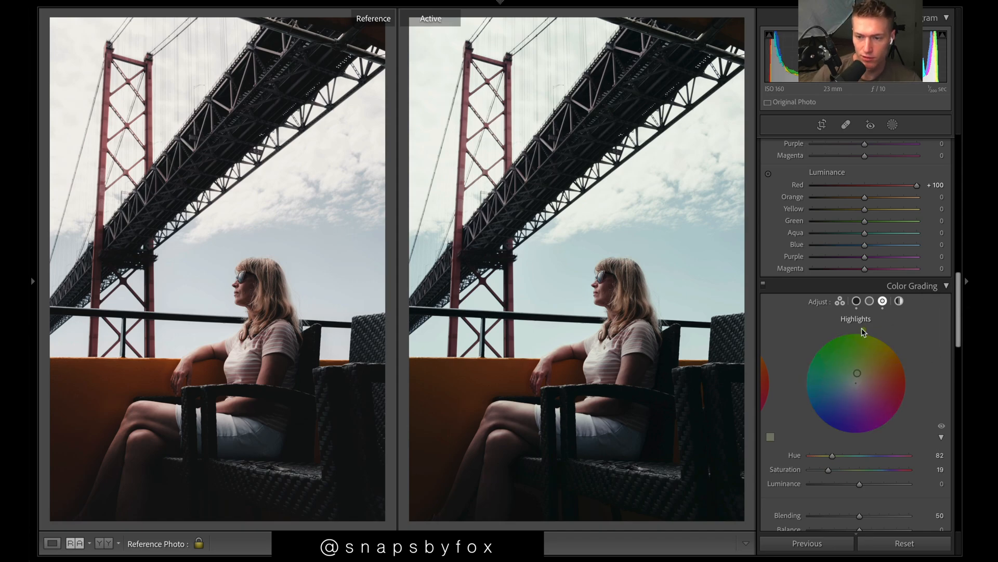
{"action": "left_click_drag", "start_coordinate": [862, 328], "coordinate": [893, 343]}
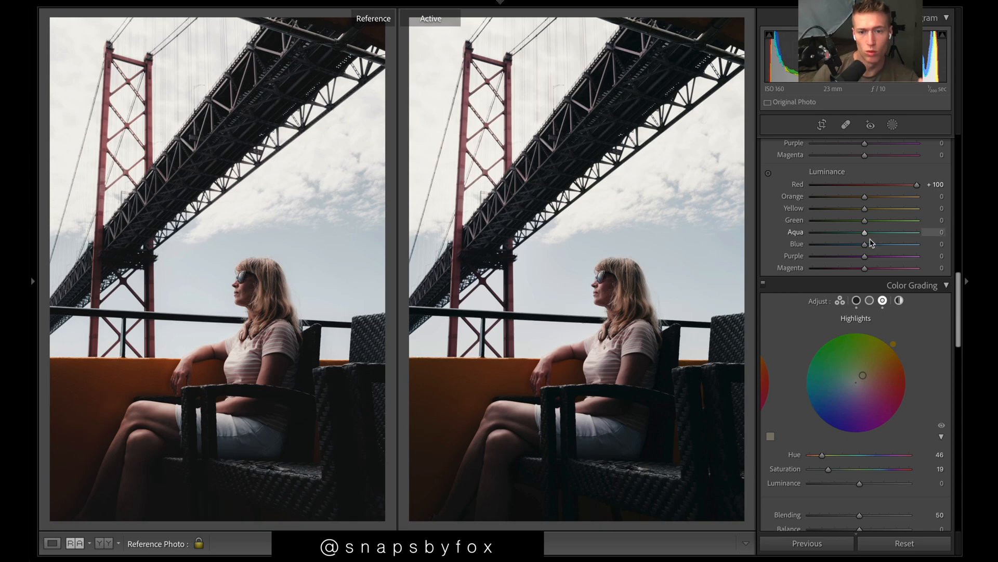
- Set the overall Vibrance to −2 and Saturation to +2
{"action": "scroll", "coordinate": [866, 269], "scroll_direction": "up", "scroll_amount": 8}
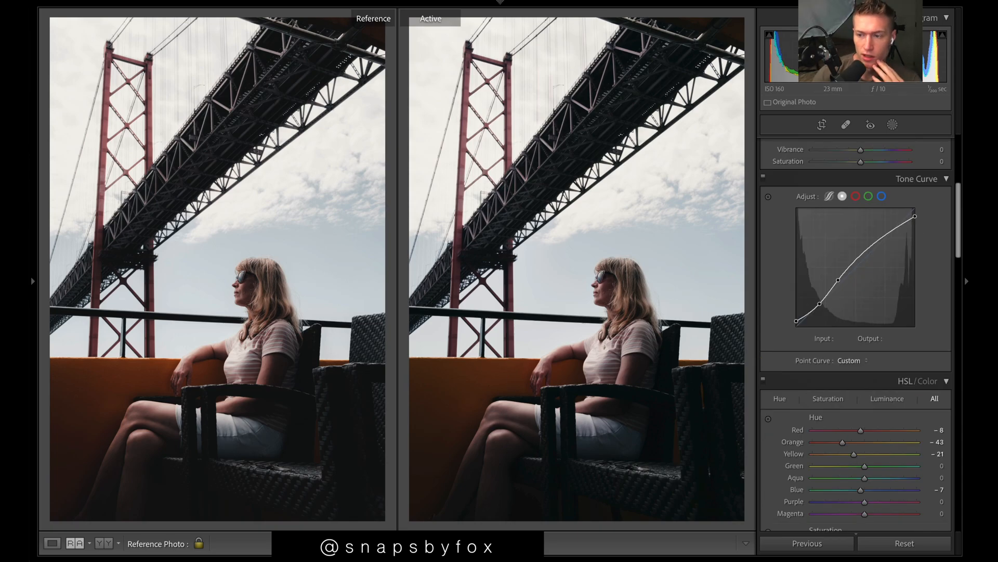
{"action": "scroll", "coordinate": [903, 298], "scroll_direction": "up", "scroll_amount": 4}
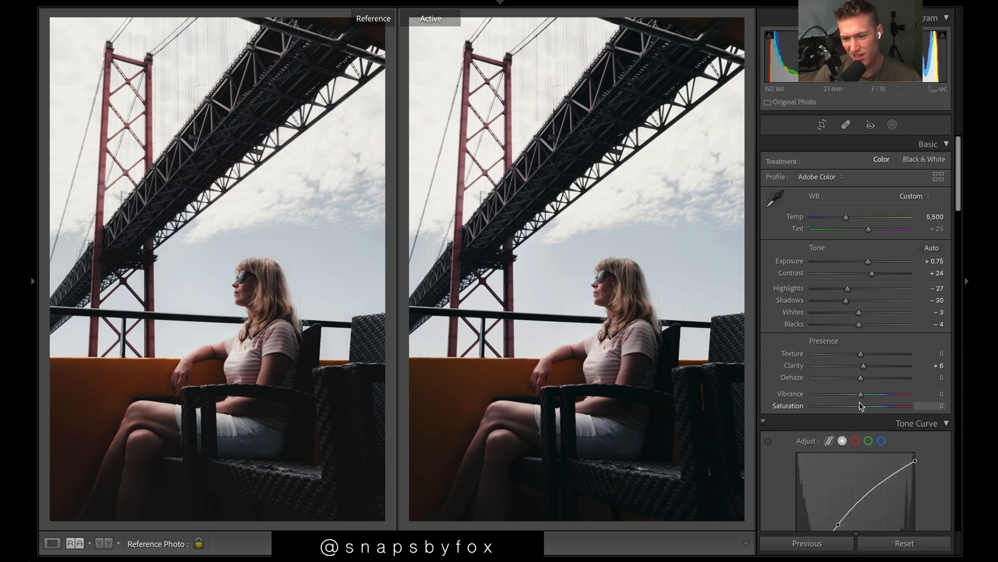
{"action": "left_click_drag", "start_coordinate": [861, 394], "coordinate": [862, 406]}
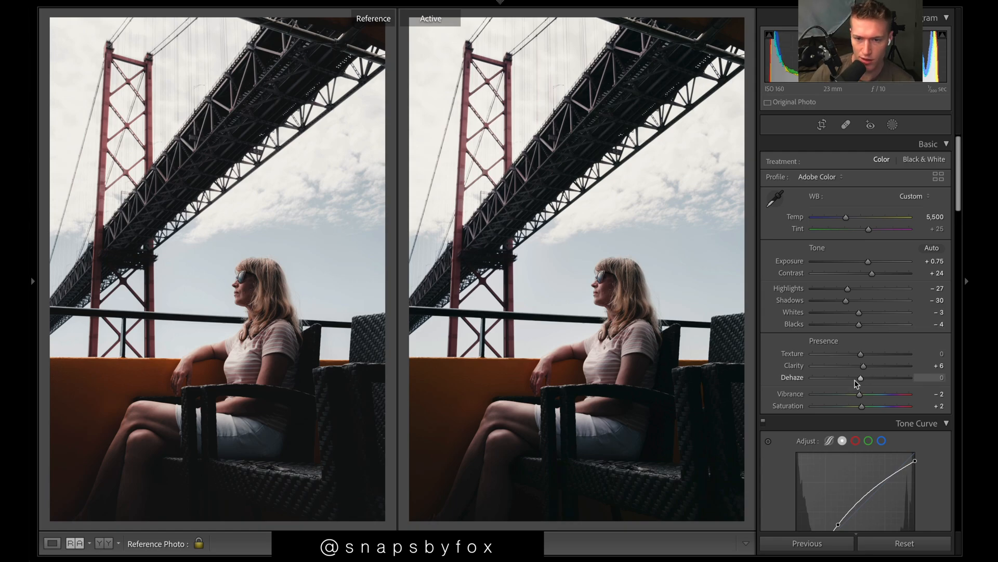
- Set the HSL red saturation to +9 and the orange saturation to −14
{"action": "scroll", "coordinate": [875, 311], "scroll_direction": "down", "scroll_amount": 10}
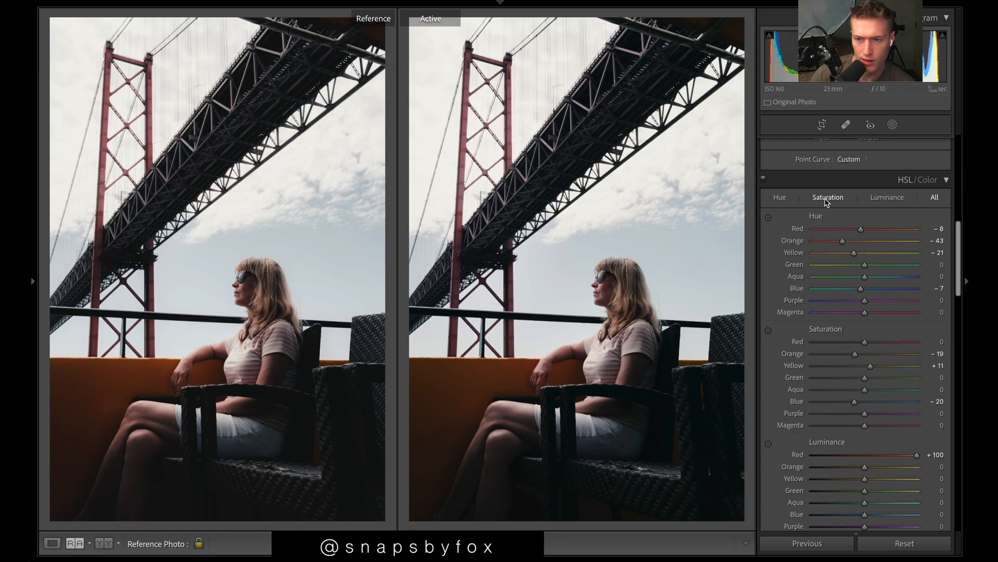
{"action": "left_click_drag", "start_coordinate": [902, 343], "coordinate": [873, 342]}
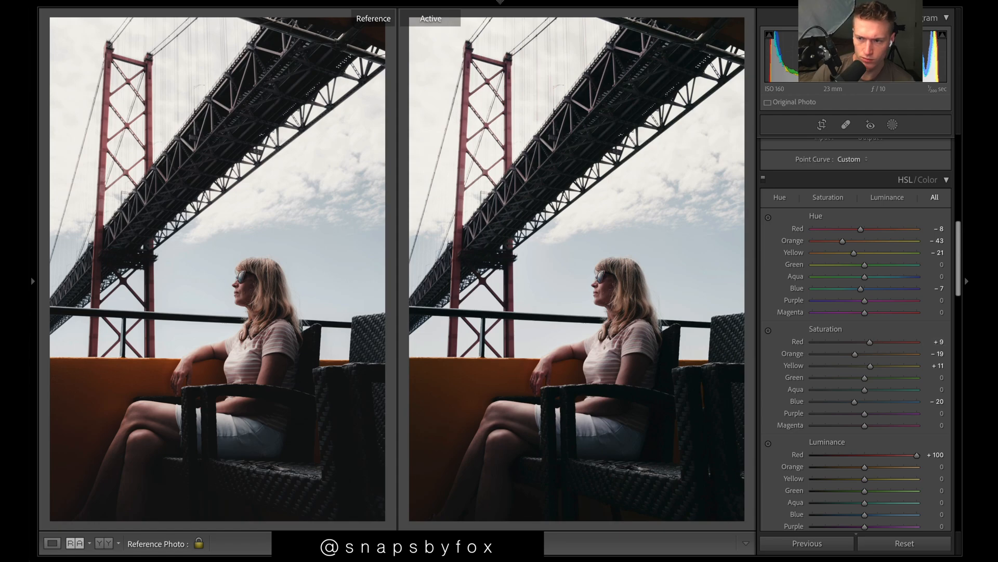
{"action": "scroll", "coordinate": [856, 247], "scroll_direction": "down", "scroll_amount": 6}
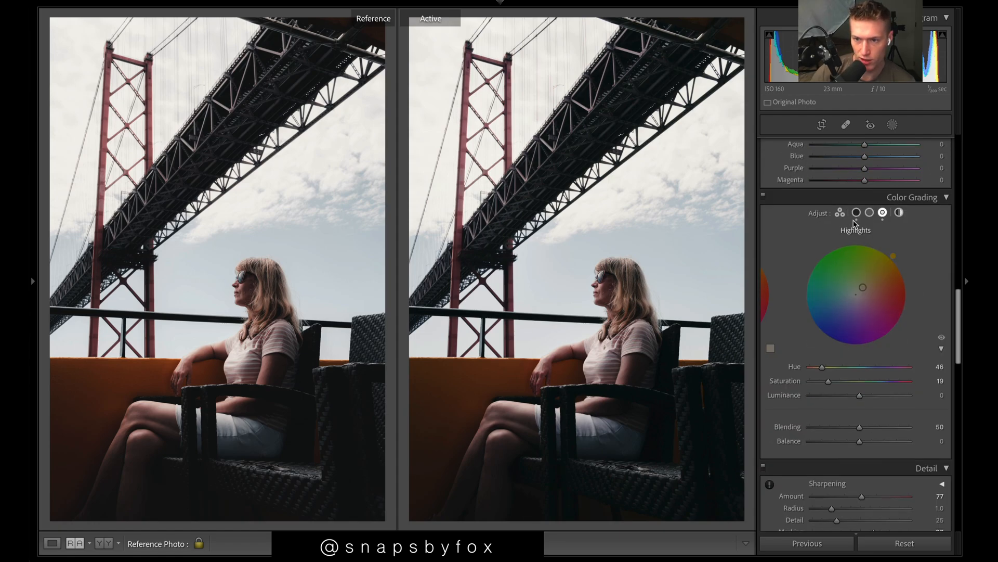
{"action": "scroll", "coordinate": [855, 247], "scroll_direction": "up", "scroll_amount": 4}
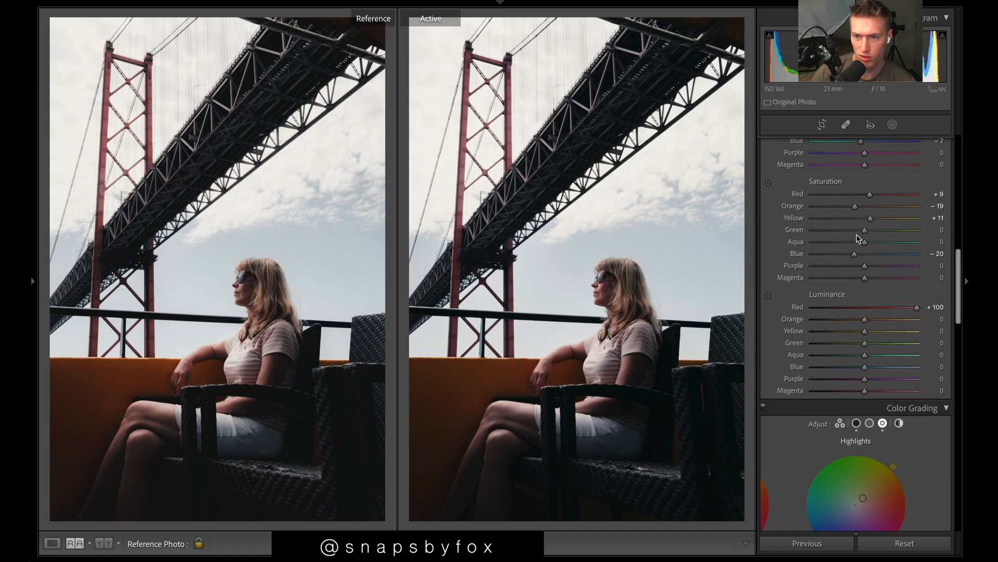
{"action": "left_click_drag", "start_coordinate": [853, 205], "coordinate": [857, 206]}
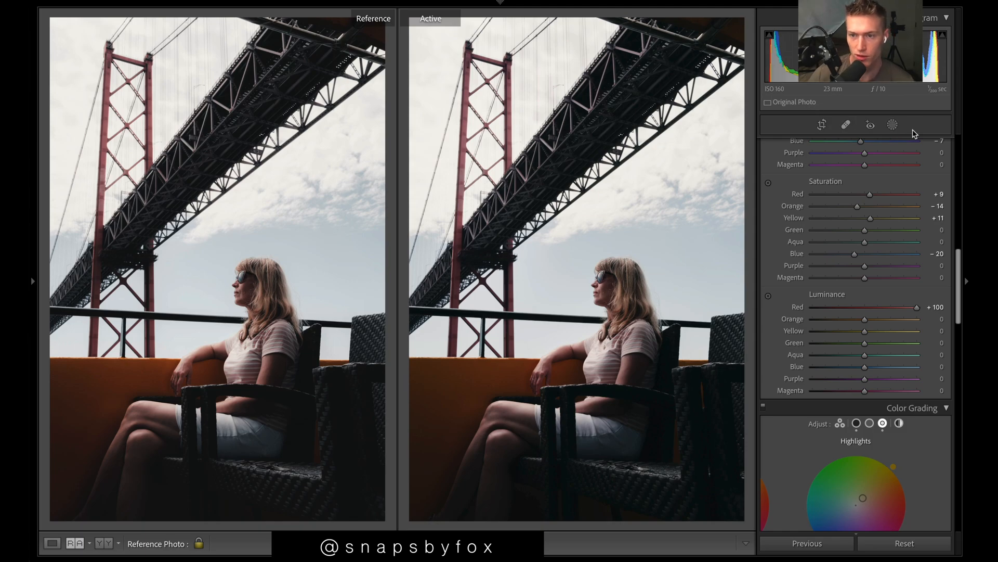
- Inspect the coverage and settings of the existing brush mask on the face and the radial gradient mask over the woman
{"action": "left_click", "coordinate": [893, 125]}
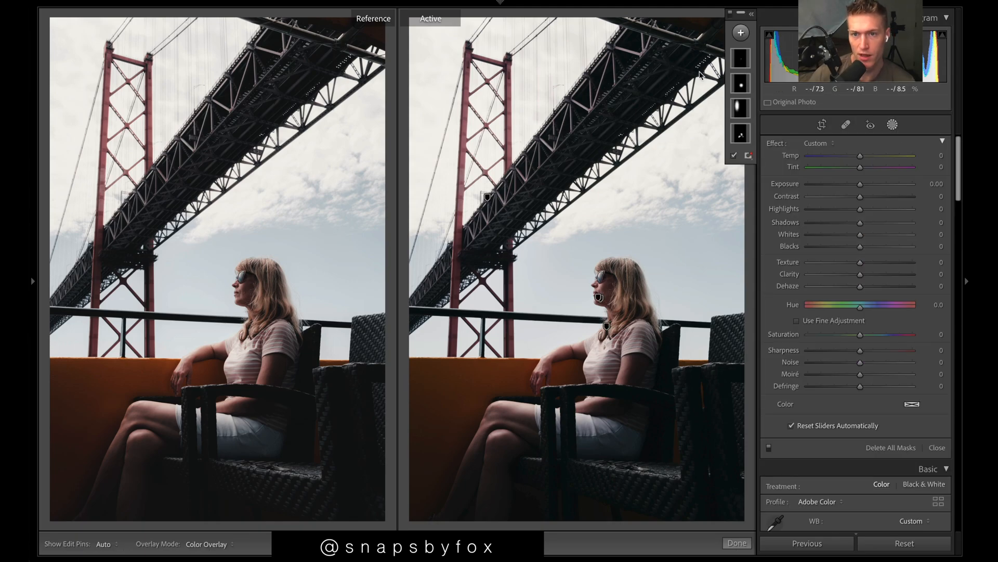
{"action": "mouse_move", "coordinate": [743, 63]}
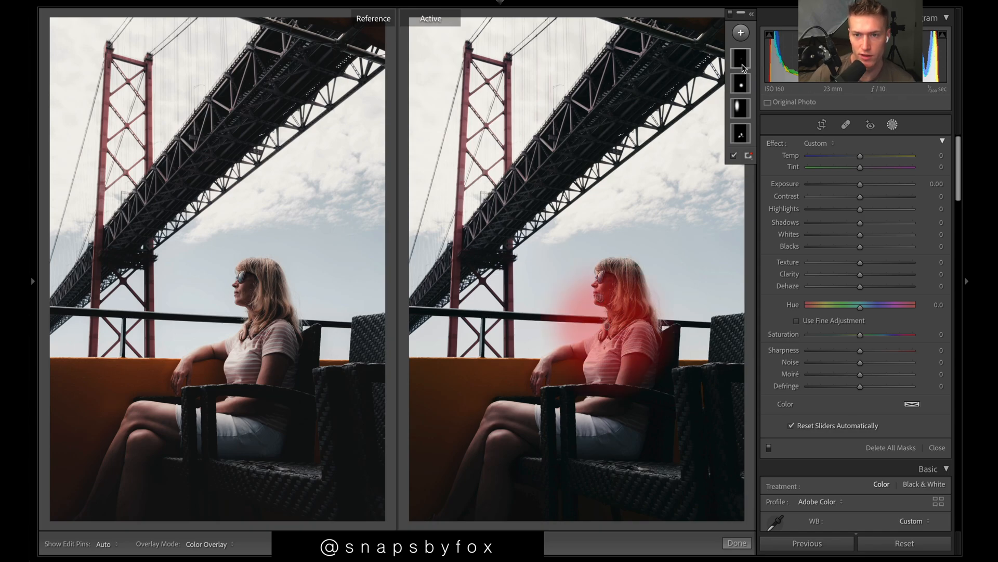
{"action": "left_click", "coordinate": [599, 259]}
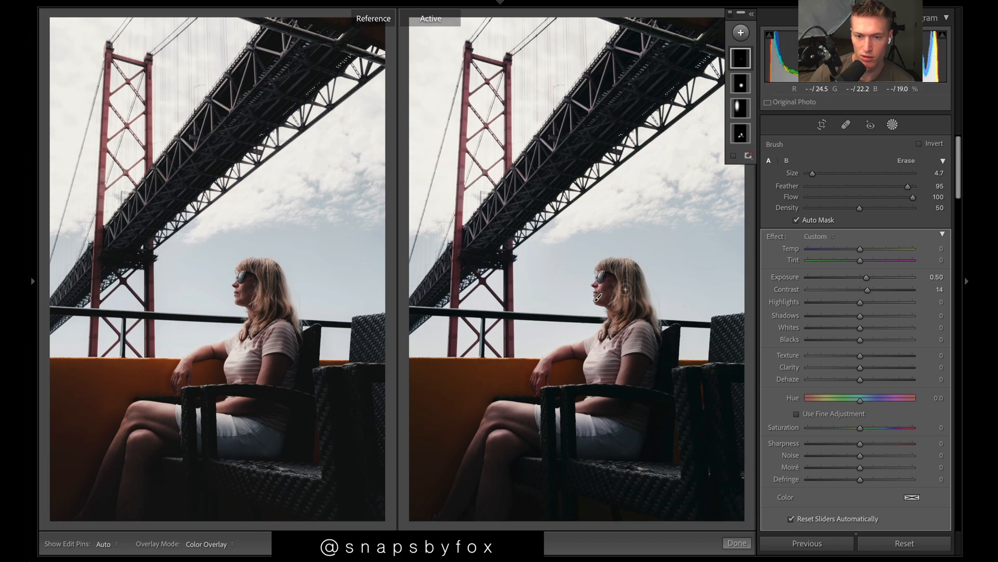
{"action": "left_click", "coordinate": [743, 62]}
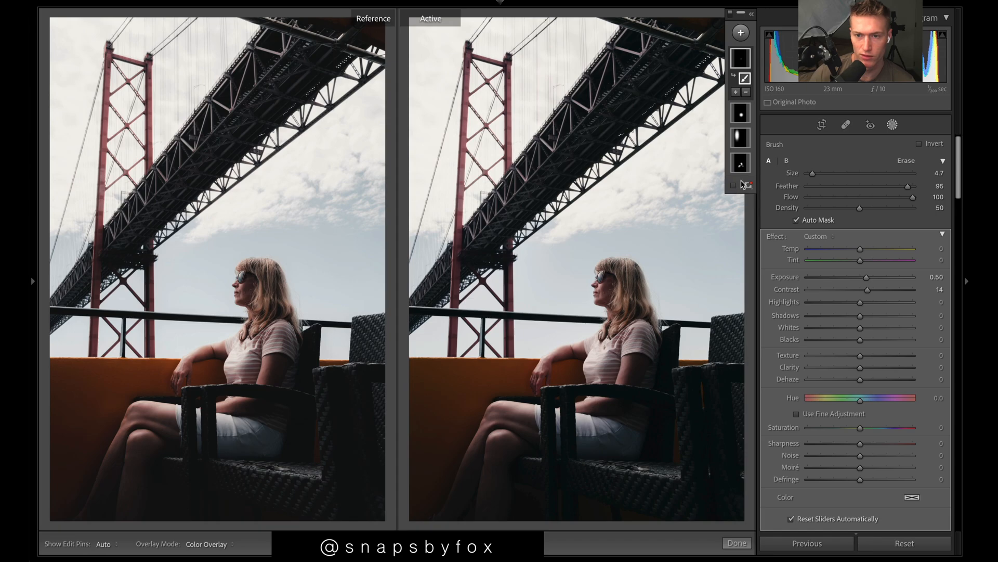
{"action": "left_click", "coordinate": [741, 113]}
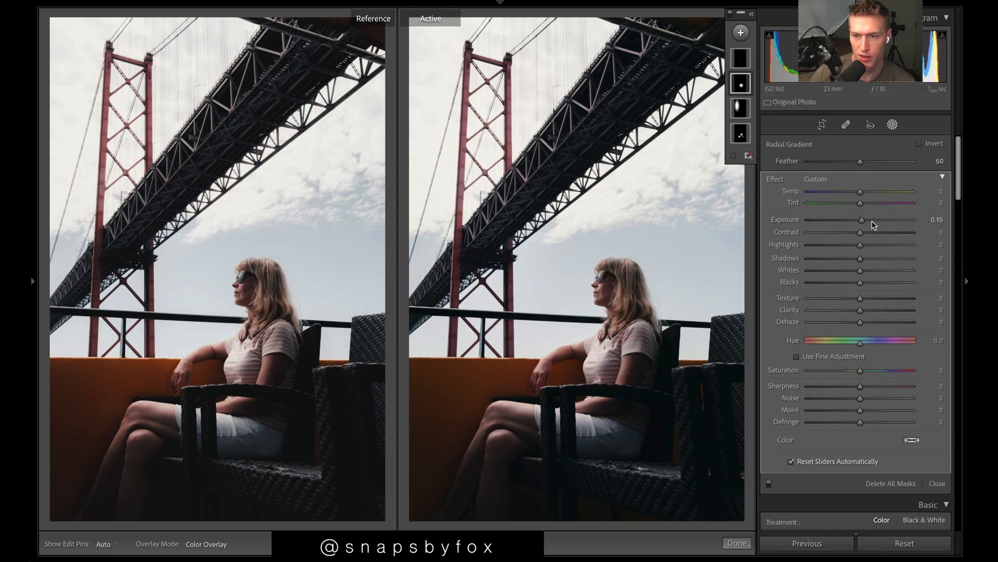
- Set the exposure of the radial gradient mask over the bridge tower to 0.84 after comparing the effect without it
{"action": "left_click_drag", "start_coordinate": [862, 222], "coordinate": [867, 221]}
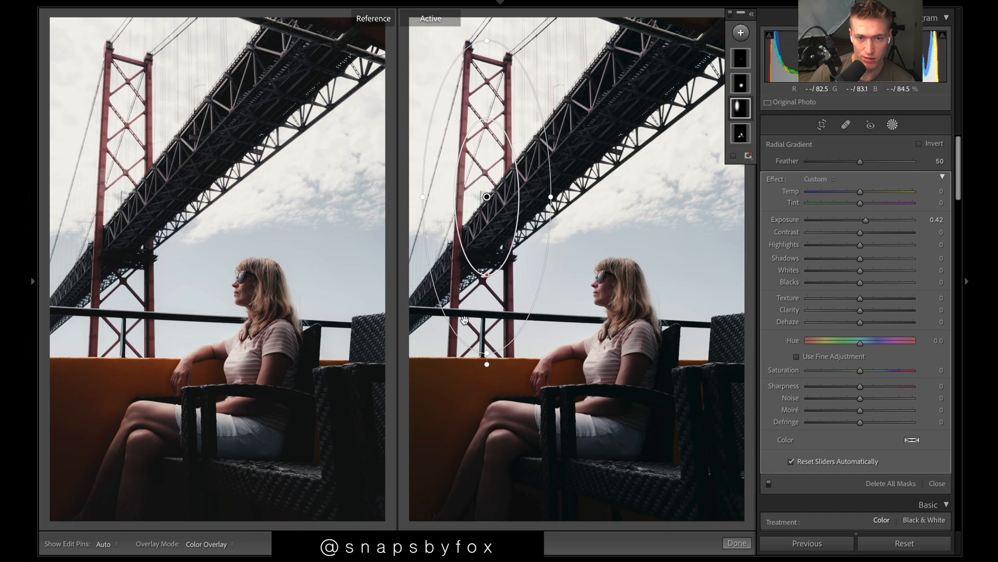
{"action": "double_click", "coordinate": [866, 221]}
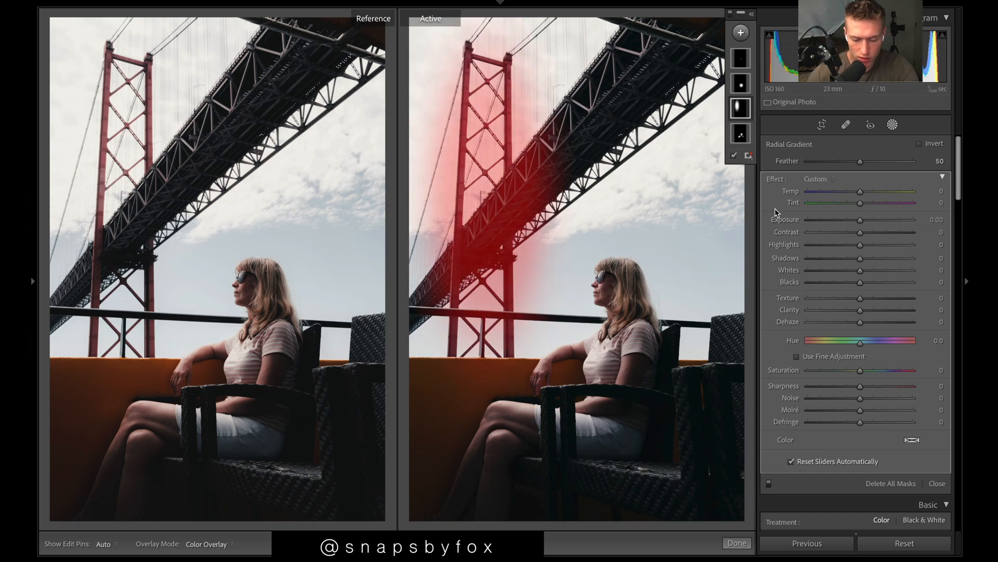
{"action": "key", "text": "o"}
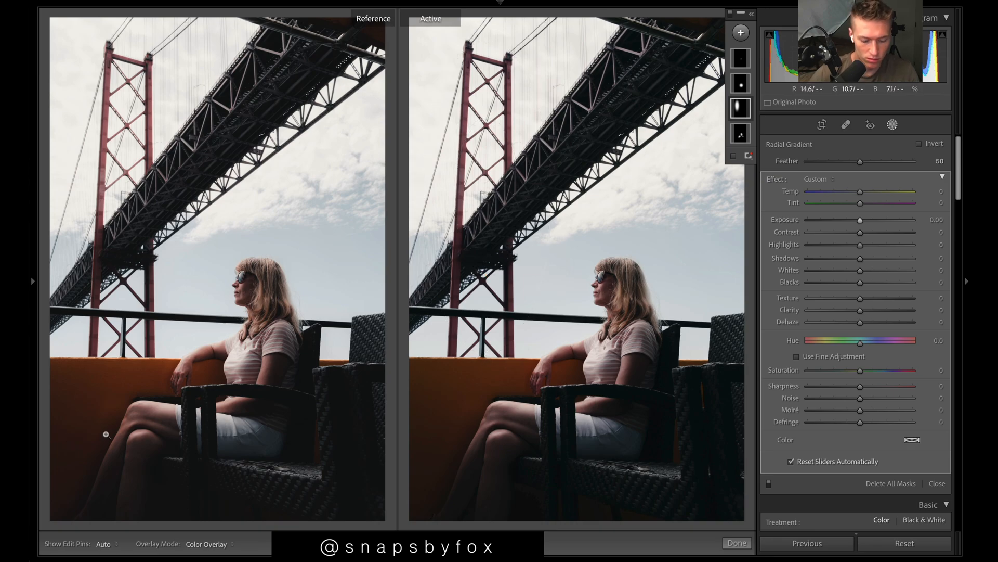
{"action": "key", "text": "ctrl+z"}
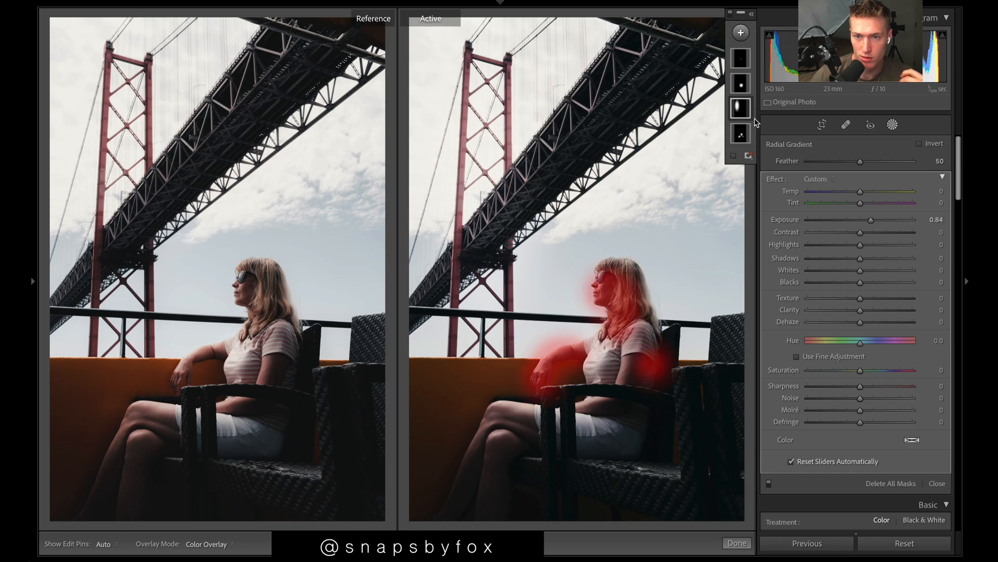
- Erase the excess area of the skin and hair brush mask around the woman's arm using an eraser of size 12
{"action": "left_click", "coordinate": [741, 135]}
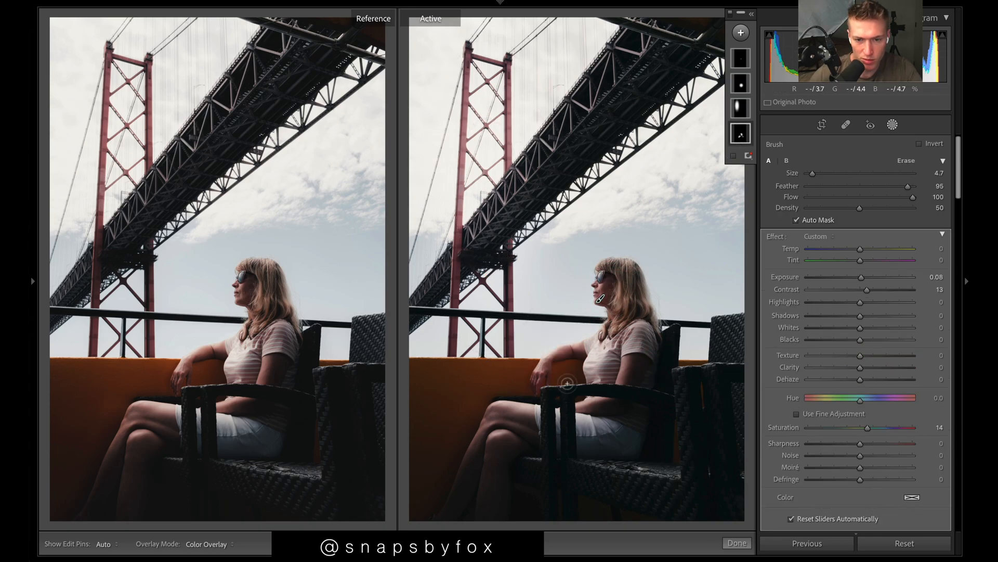
{"action": "key", "text": "o"}
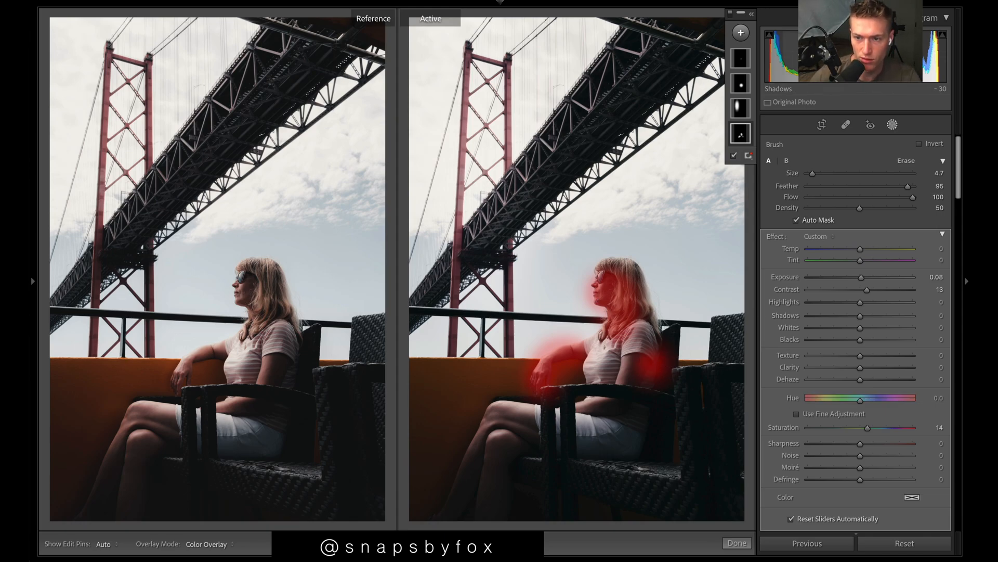
{"action": "left_click", "coordinate": [906, 160]}
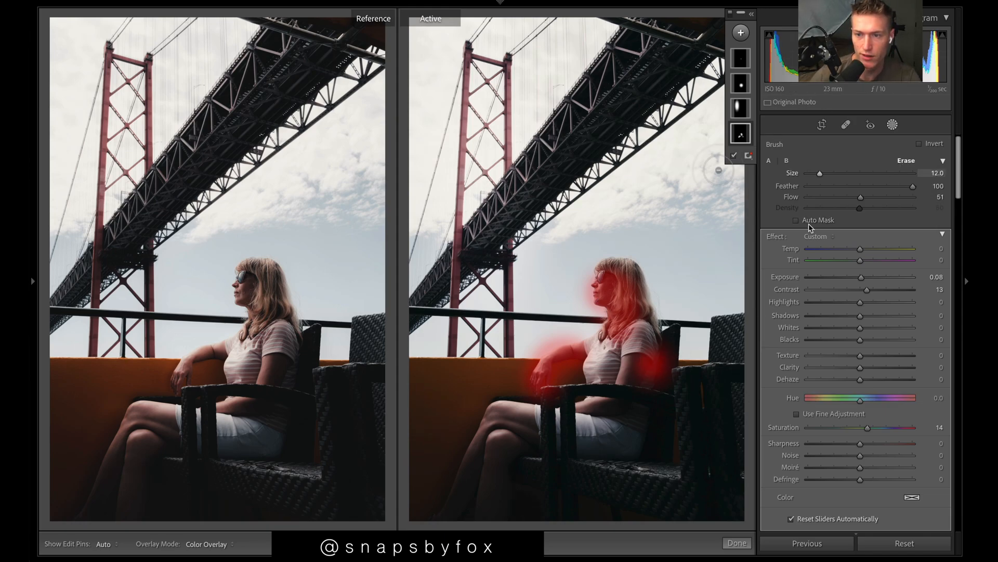
{"action": "mouse_move", "coordinate": [671, 353]}
{"action": "left_mouse_down"}
{"action": "mouse_move", "coordinate": [653, 372]}
{"action": "mouse_move", "coordinate": [650, 343]}
{"action": "left_mouse_up"}
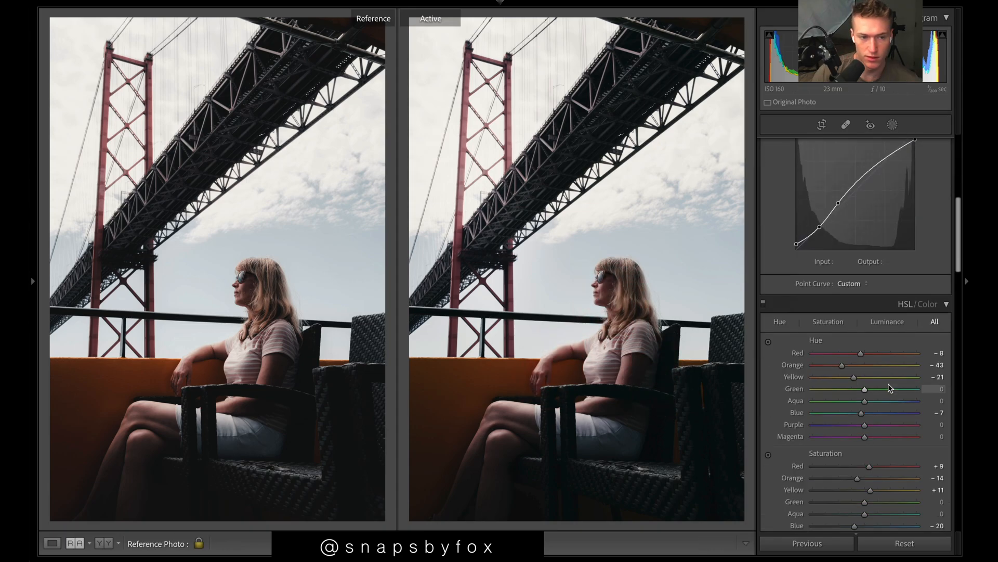
- Increase the HSL red saturation to +19 and set the orange saturation to −12
{"action": "scroll", "coordinate": [889, 385], "scroll_direction": "down", "scroll_amount": 3}
{"action": "left_click_drag", "start_coordinate": [864, 352], "coordinate": [872, 354]}
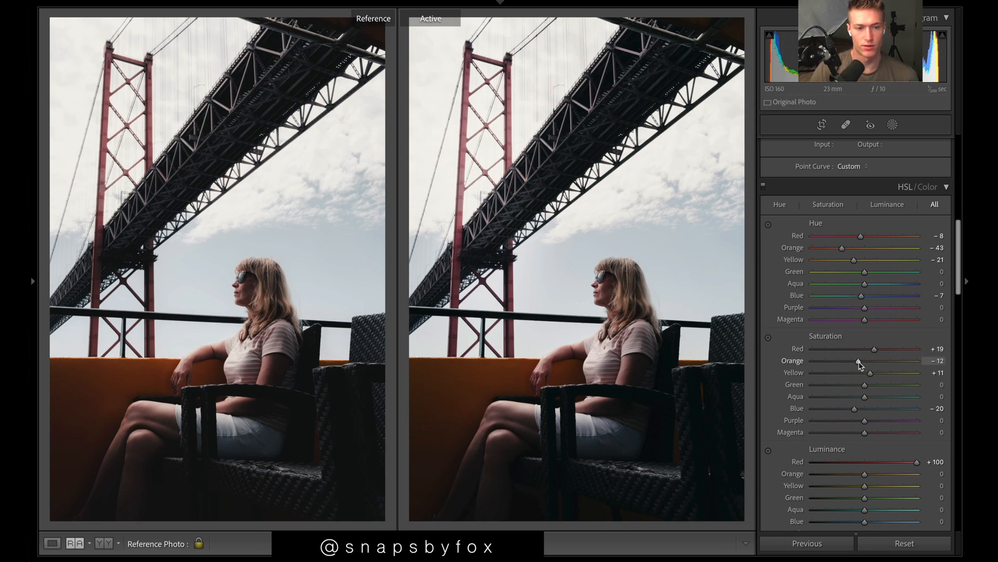
{"action": "scroll", "coordinate": [859, 365], "scroll_direction": "down", "scroll_amount": 1}
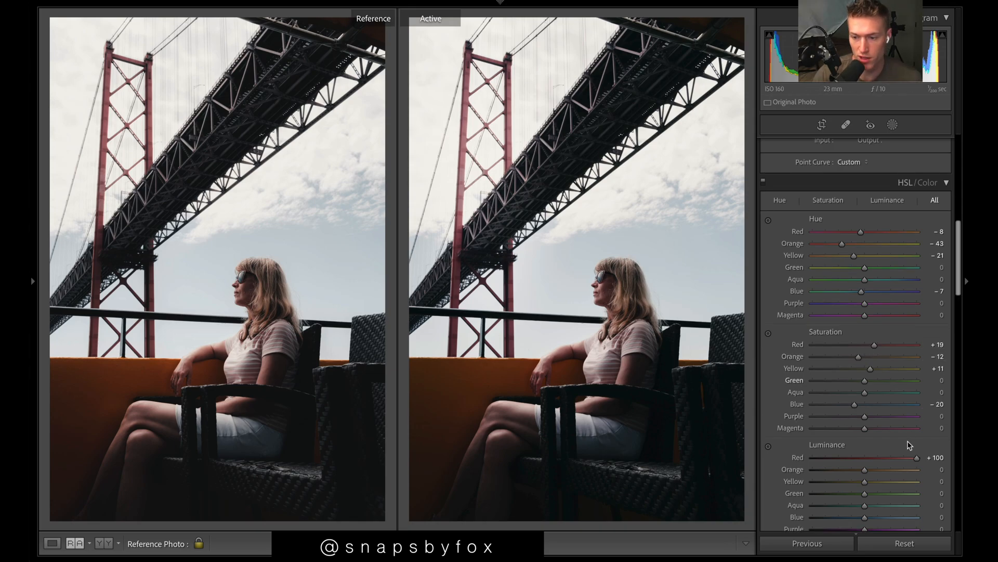
- Set the HSL red luminance to +65 and the exposure of the bridge tower's radial gradient mask to 0.66
{"action": "left_click_drag", "start_coordinate": [915, 459], "coordinate": [893, 461]}
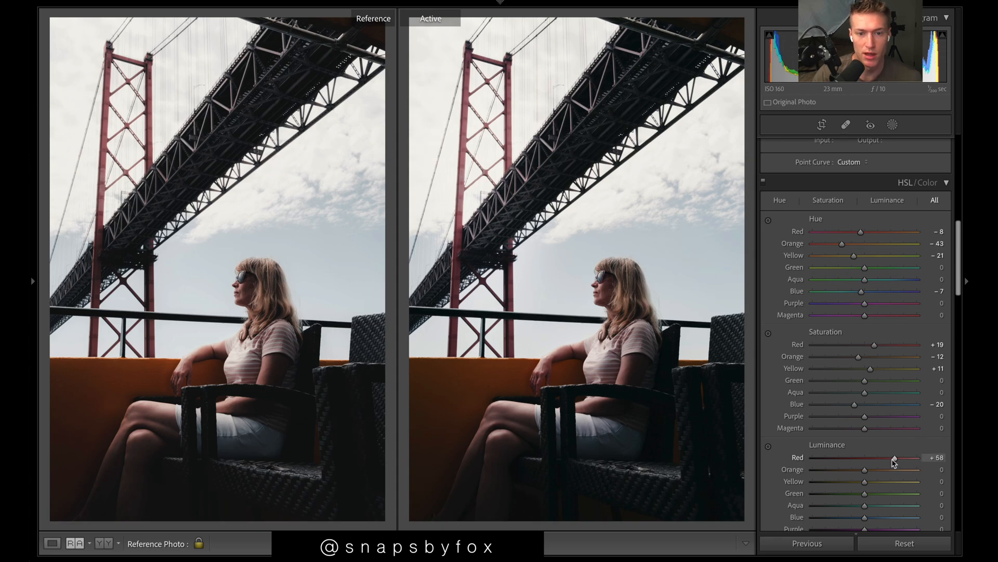
{"action": "left_click", "coordinate": [893, 125]}
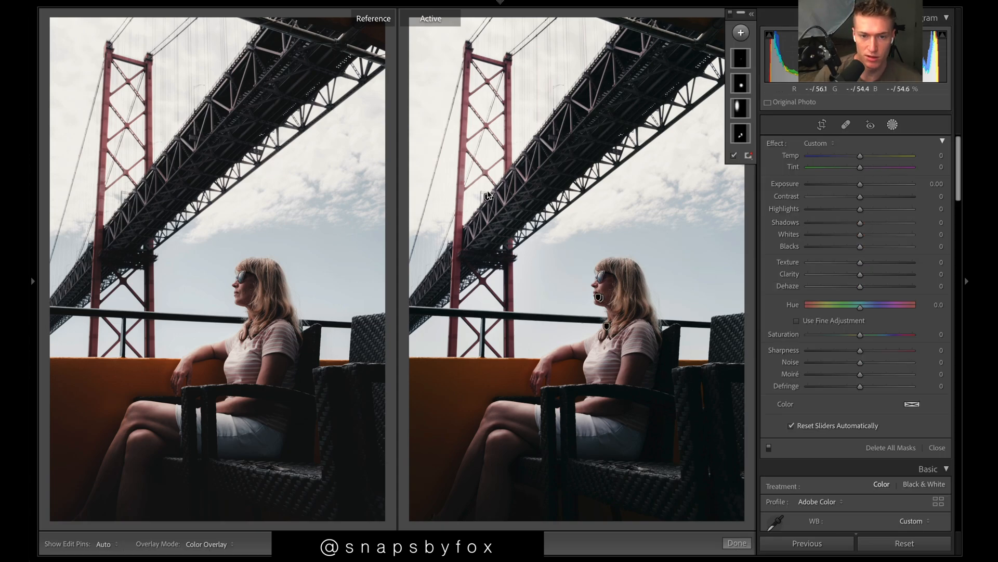
{"action": "left_click", "coordinate": [741, 109]}
{"action": "left_click_drag", "start_coordinate": [875, 219], "coordinate": [872, 221]}
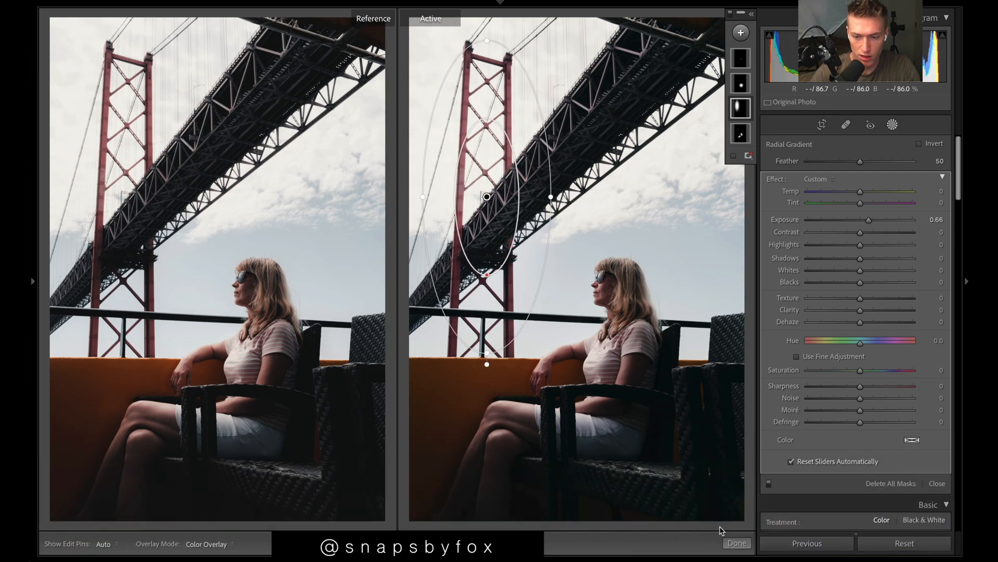
{"action": "left_click", "coordinate": [736, 542]}
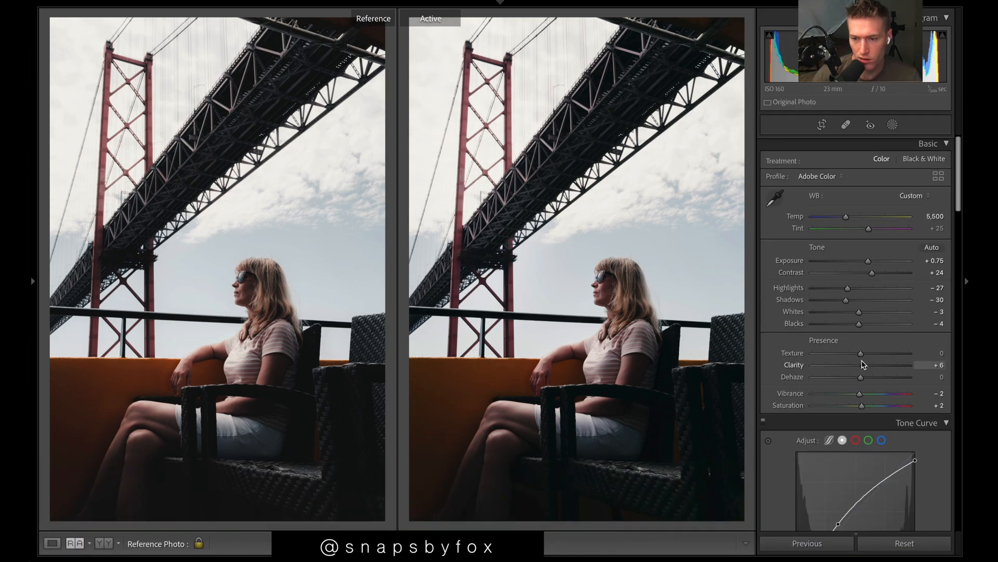
- Compare the photo with and without the tone curve adjustments by switching them off and on several times
{"action": "scroll", "coordinate": [775, 358], "scroll_direction": "down", "scroll_amount": 1}
{"action": "left_click", "coordinate": [764, 377]}
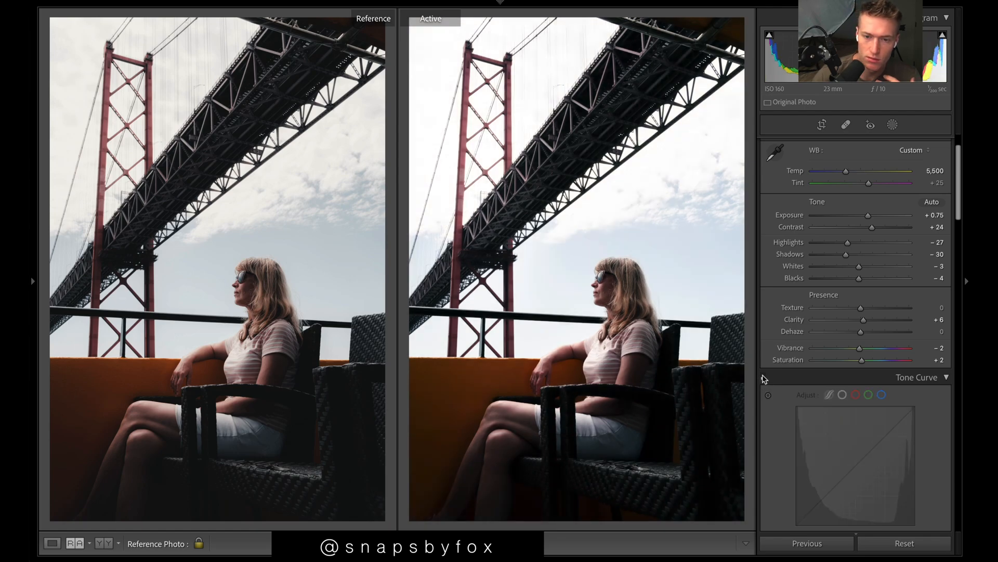
{"action": "left_click", "coordinate": [764, 377]}
{"action": "left_click", "coordinate": [764, 378]}
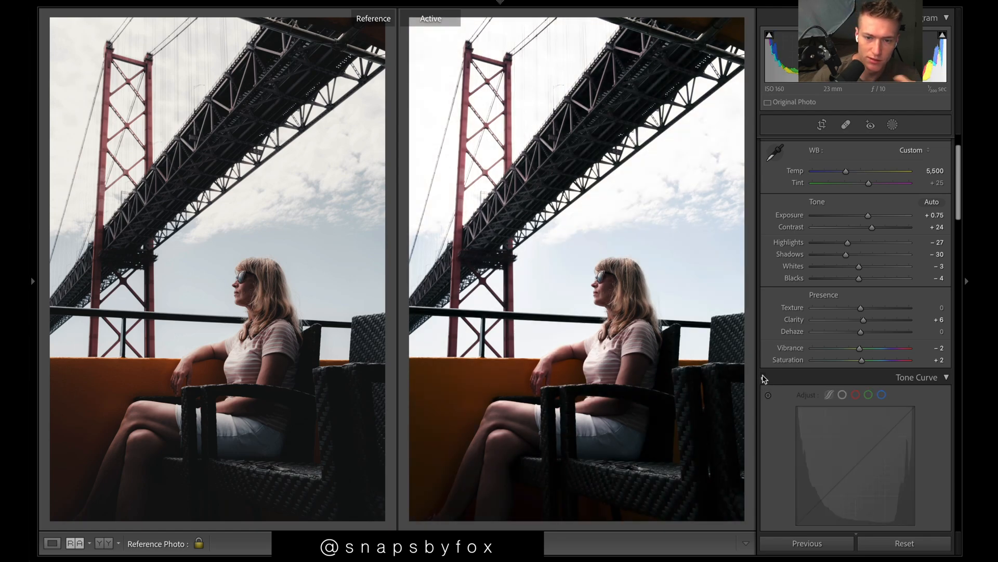
{"action": "left_click", "coordinate": [764, 377]}
{"action": "left_click", "coordinate": [764, 377]}
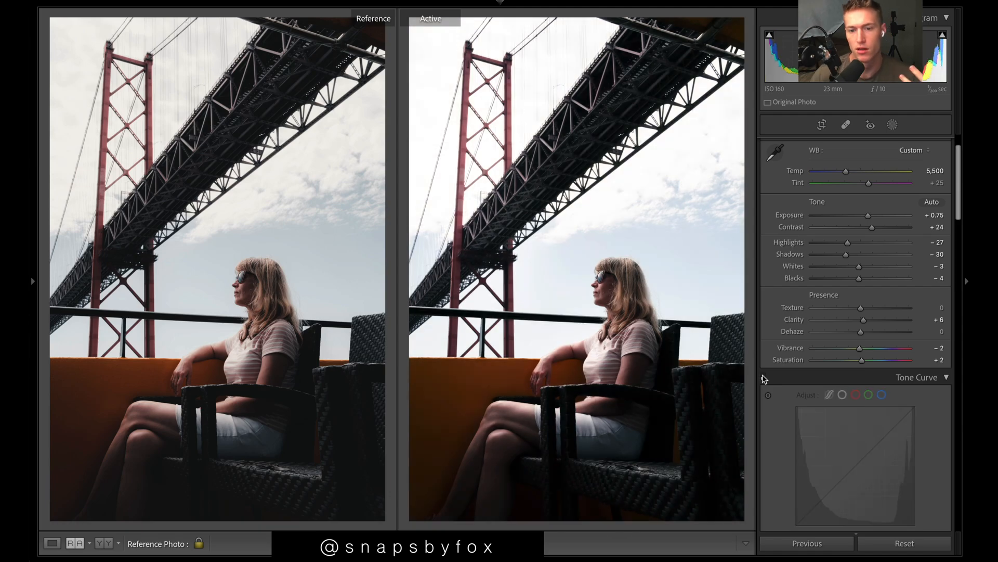
{"action": "left_click", "coordinate": [764, 378]}
{"action": "left_click", "coordinate": [764, 378]}
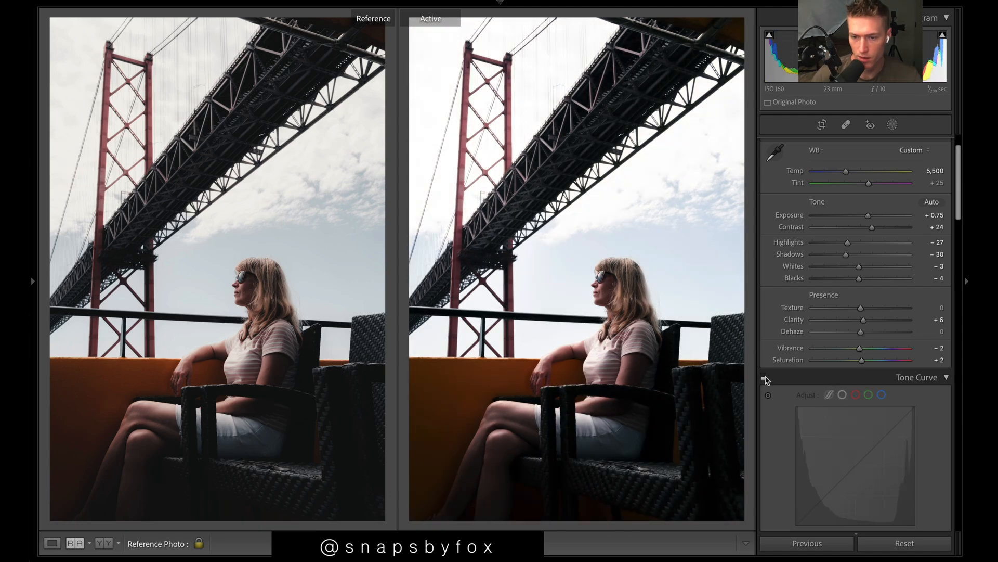
{"action": "left_click", "coordinate": [764, 377]}
- Compare the photo with and without color grading, and review the HSL and sharpening settings
{"action": "scroll", "coordinate": [888, 454], "scroll_direction": "down", "scroll_amount": 10}
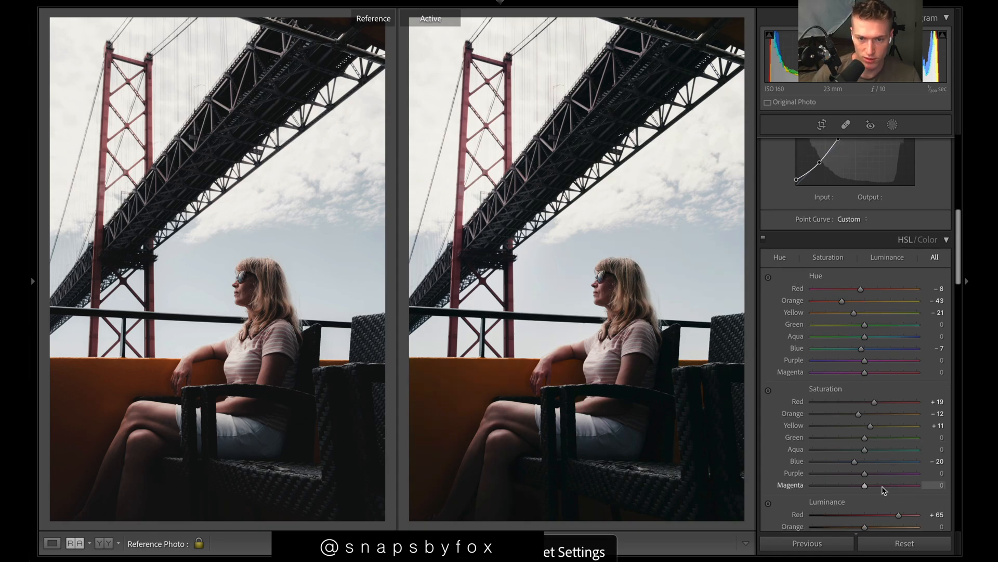
{"action": "scroll", "coordinate": [881, 485], "scroll_direction": "down", "scroll_amount": 5}
{"action": "scroll", "coordinate": [882, 486], "scroll_direction": "down", "scroll_amount": 9}
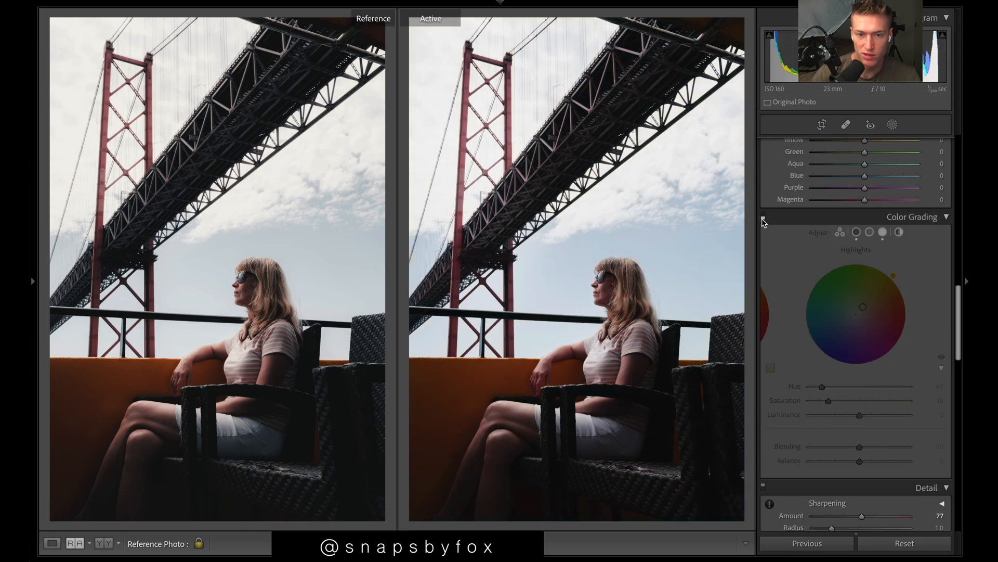
{"action": "left_click", "coordinate": [763, 218]}
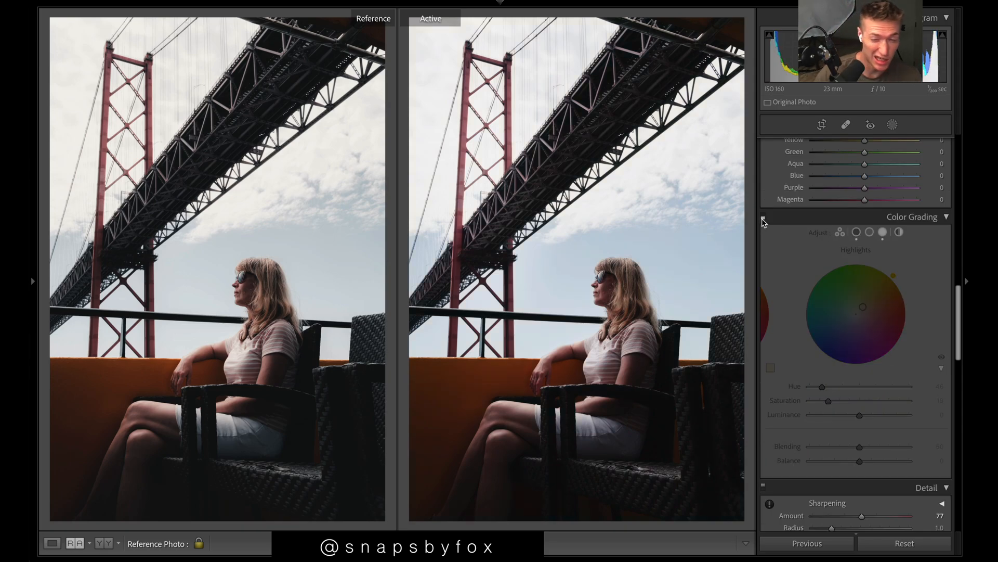
{"action": "left_click", "coordinate": [763, 218]}
{"action": "scroll", "coordinate": [859, 422], "scroll_direction": "down", "scroll_amount": 5}
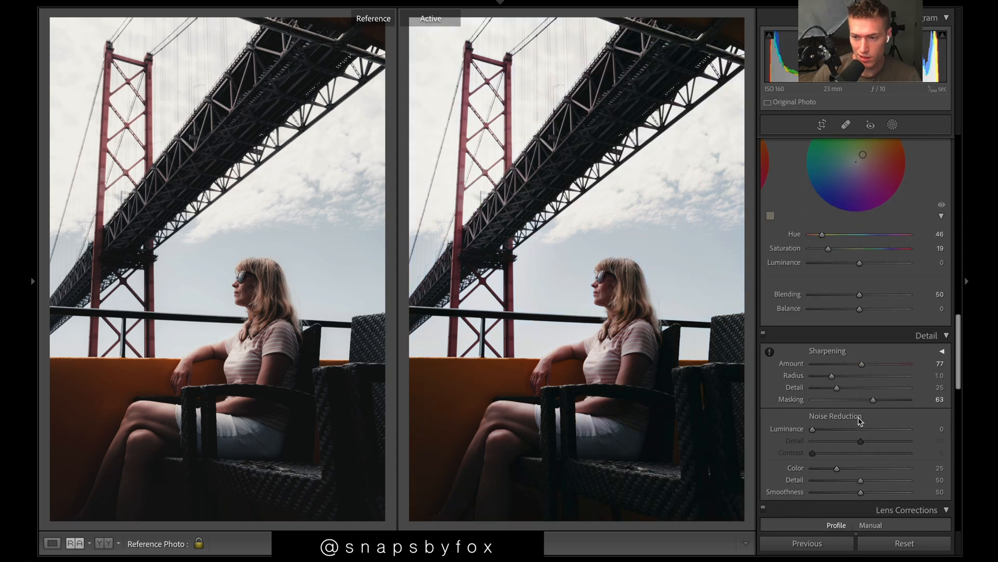
- Reset all adjustments to view the unedited photo beside the reference, and undo the reset
{"action": "scroll", "coordinate": [859, 421], "scroll_direction": "up", "scroll_amount": 15}
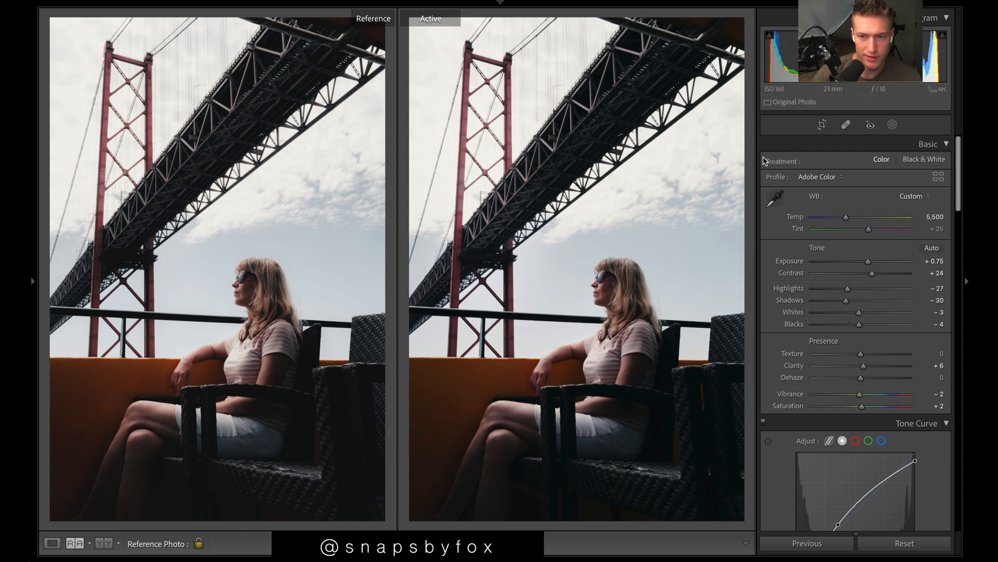
{"action": "left_click", "coordinate": [903, 542]}
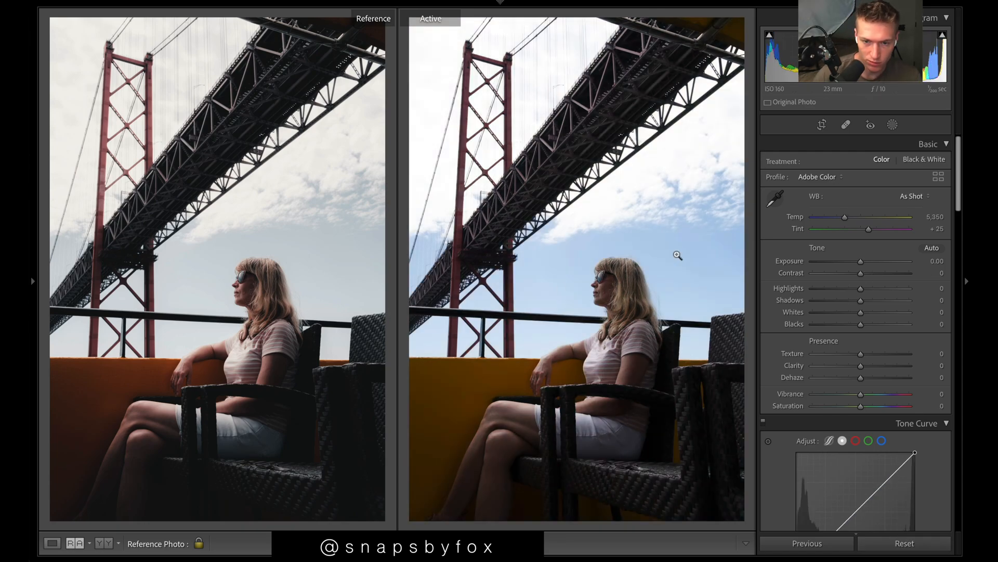
{"action": "key", "text": "ctrl+z"}
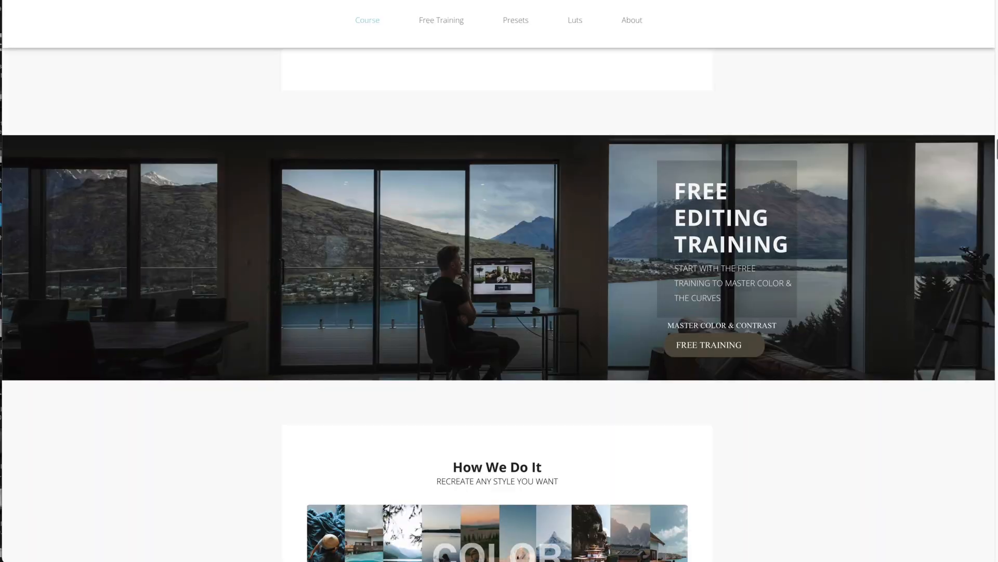
{"action": "scroll", "coordinate": [498, 312], "scroll_direction": "down", "scroll_amount": 3}
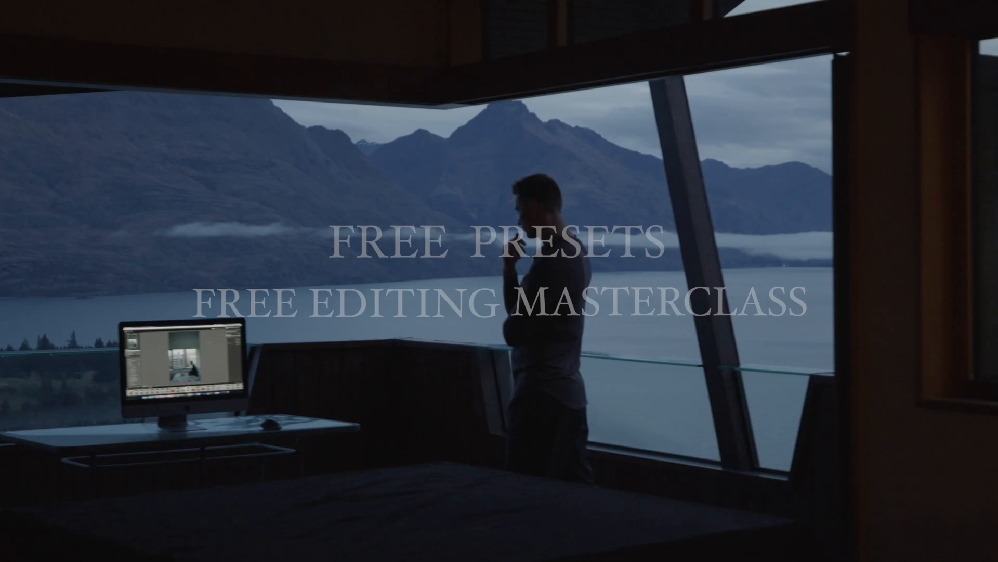